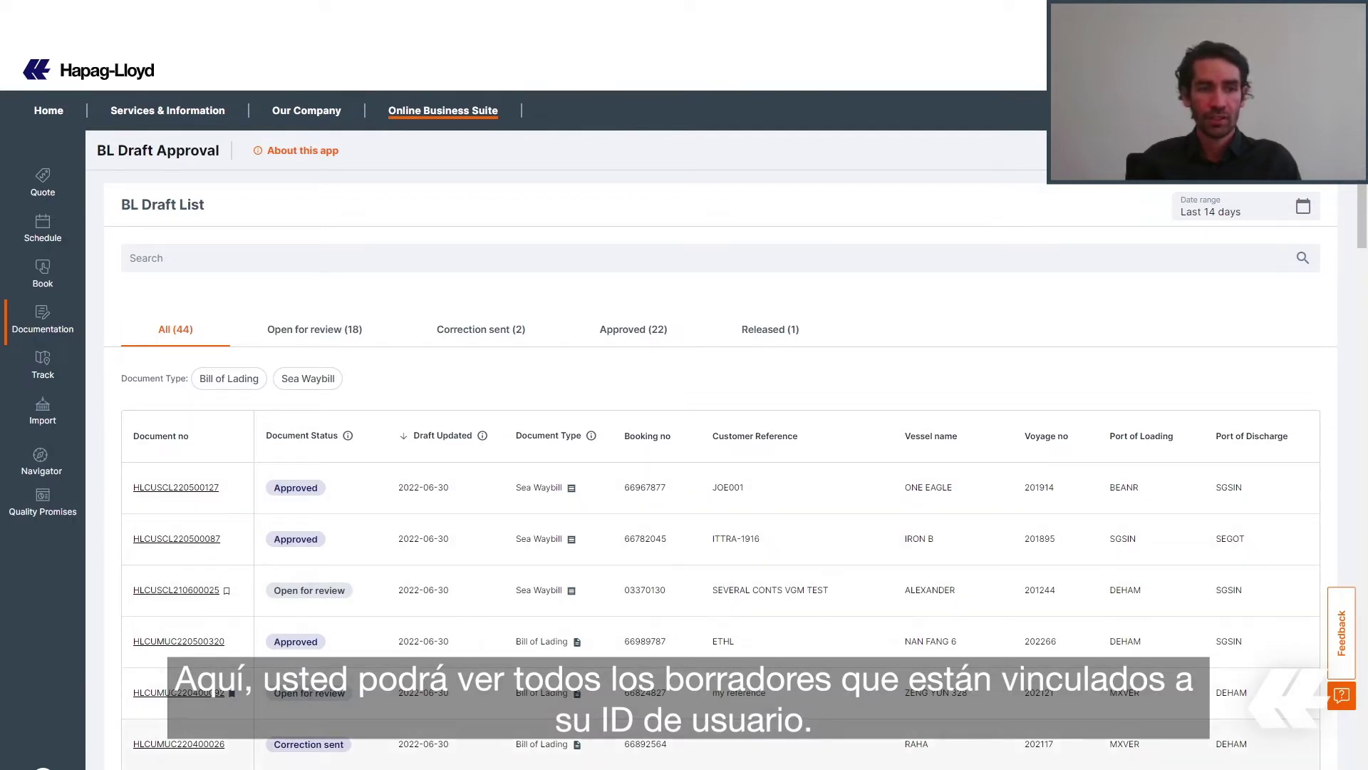
{"action": "scroll", "coordinate": [334, 670], "scroll_direction": "down", "scroll_amount": 2}
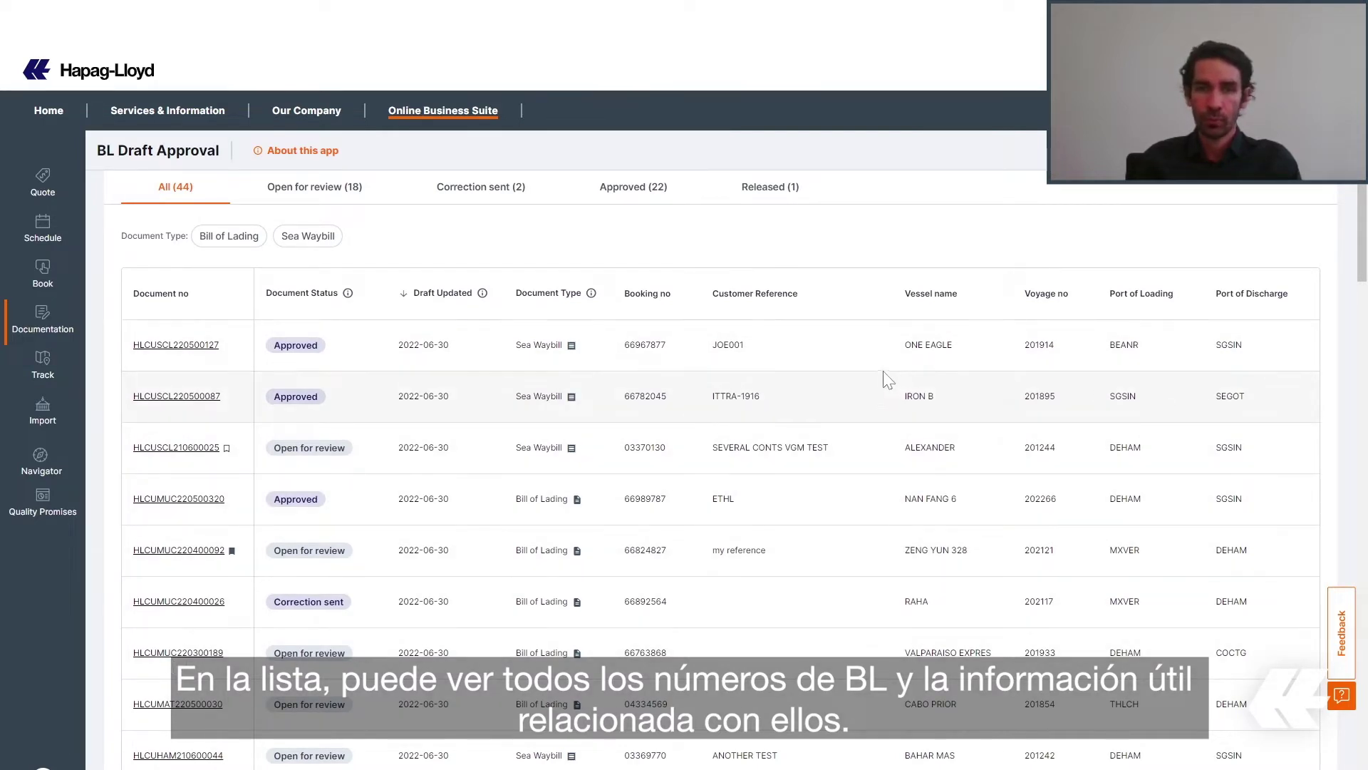
{"action": "scroll", "coordinate": [855, 534], "scroll_direction": "up", "scroll_amount": 2}
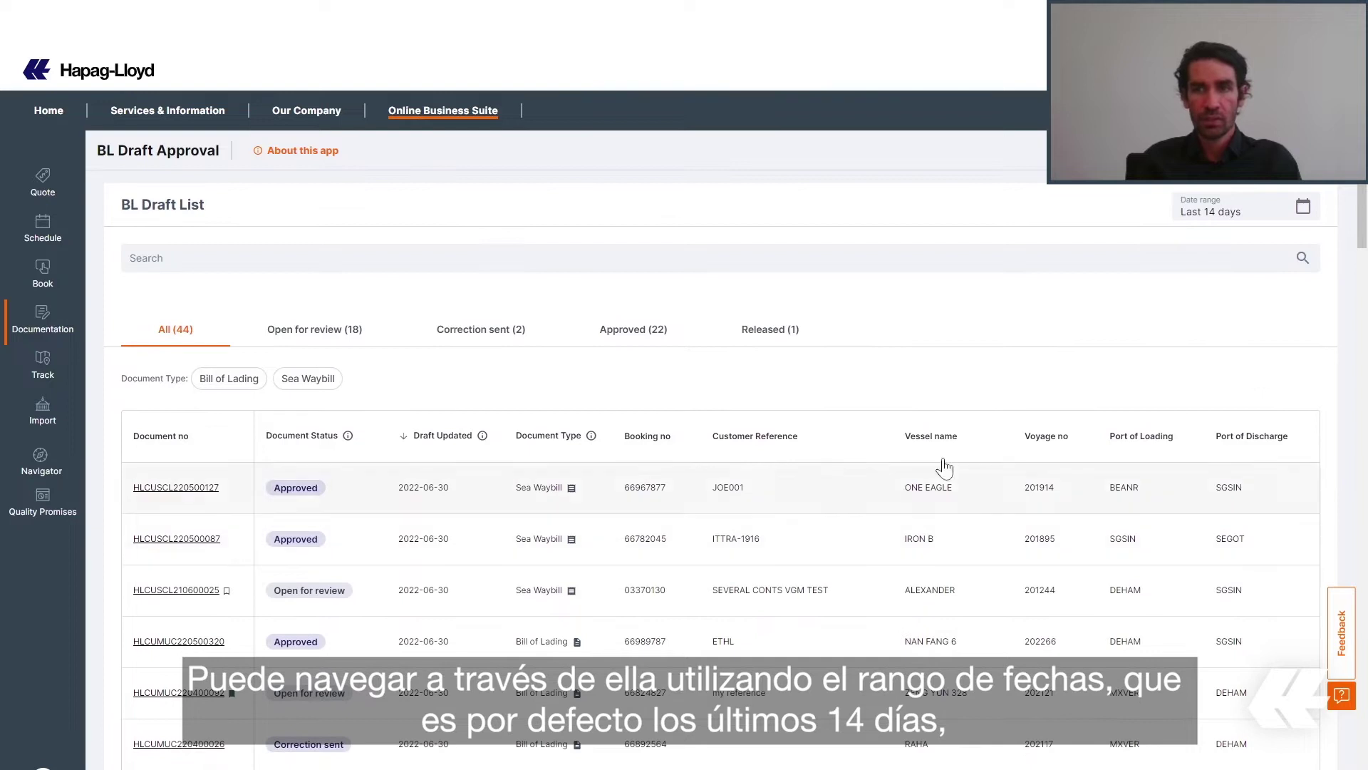
{"action": "left_click", "coordinate": [1242, 213]}
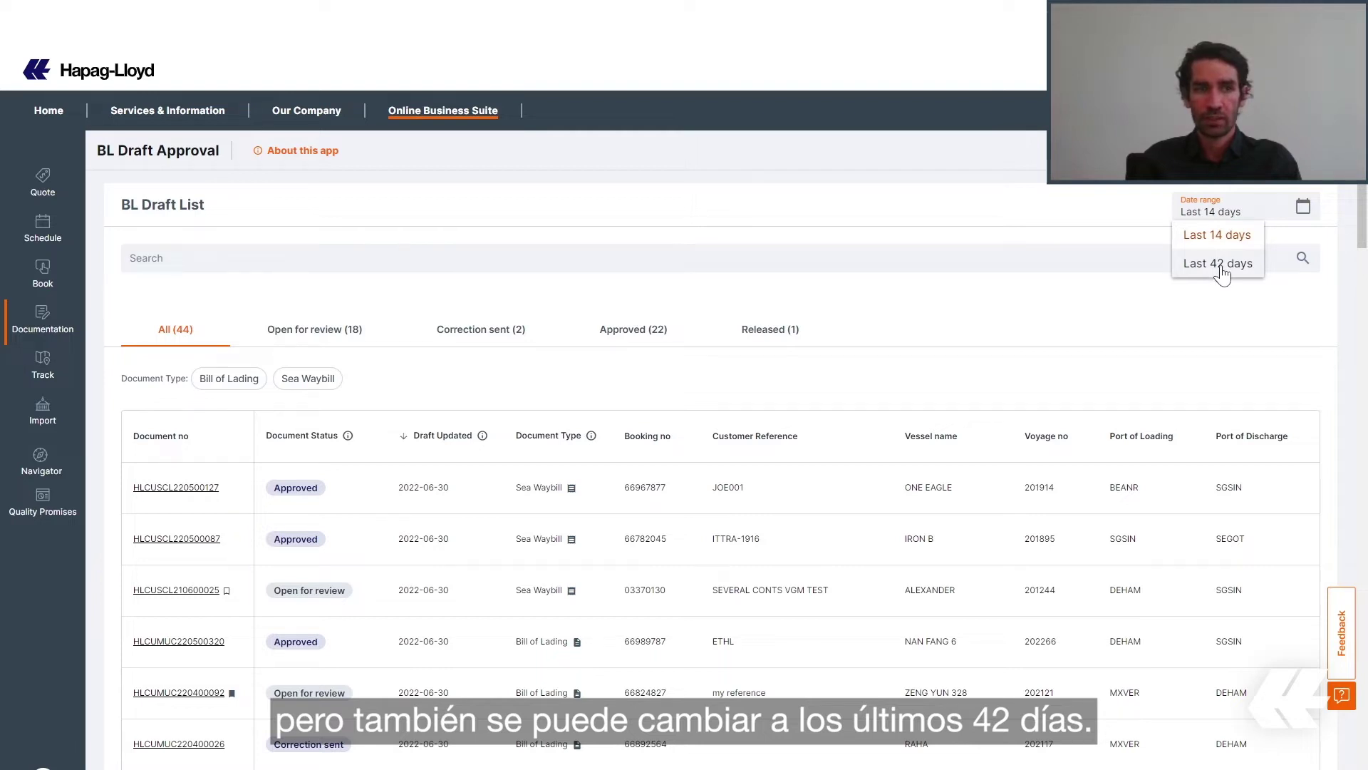
{"action": "left_click", "coordinate": [713, 258]}
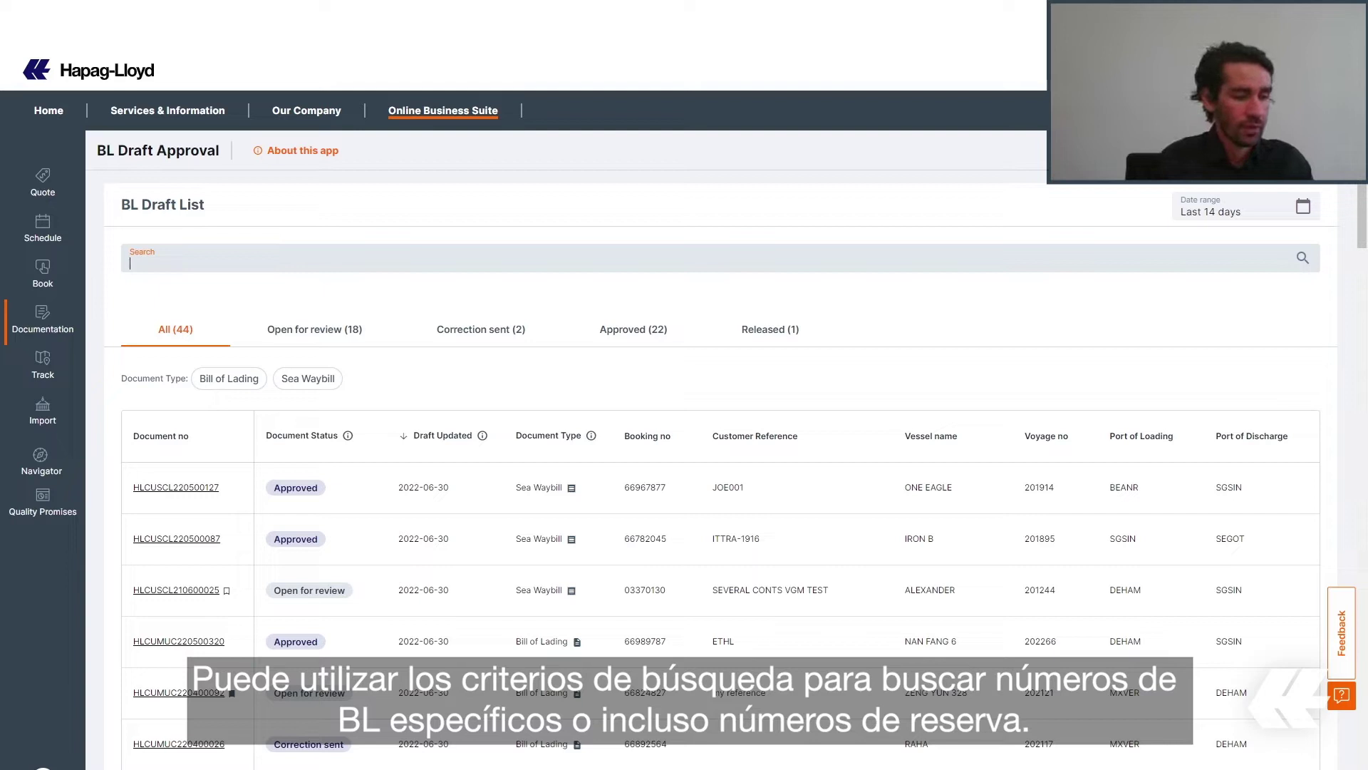
{"action": "type", "text": "127"}
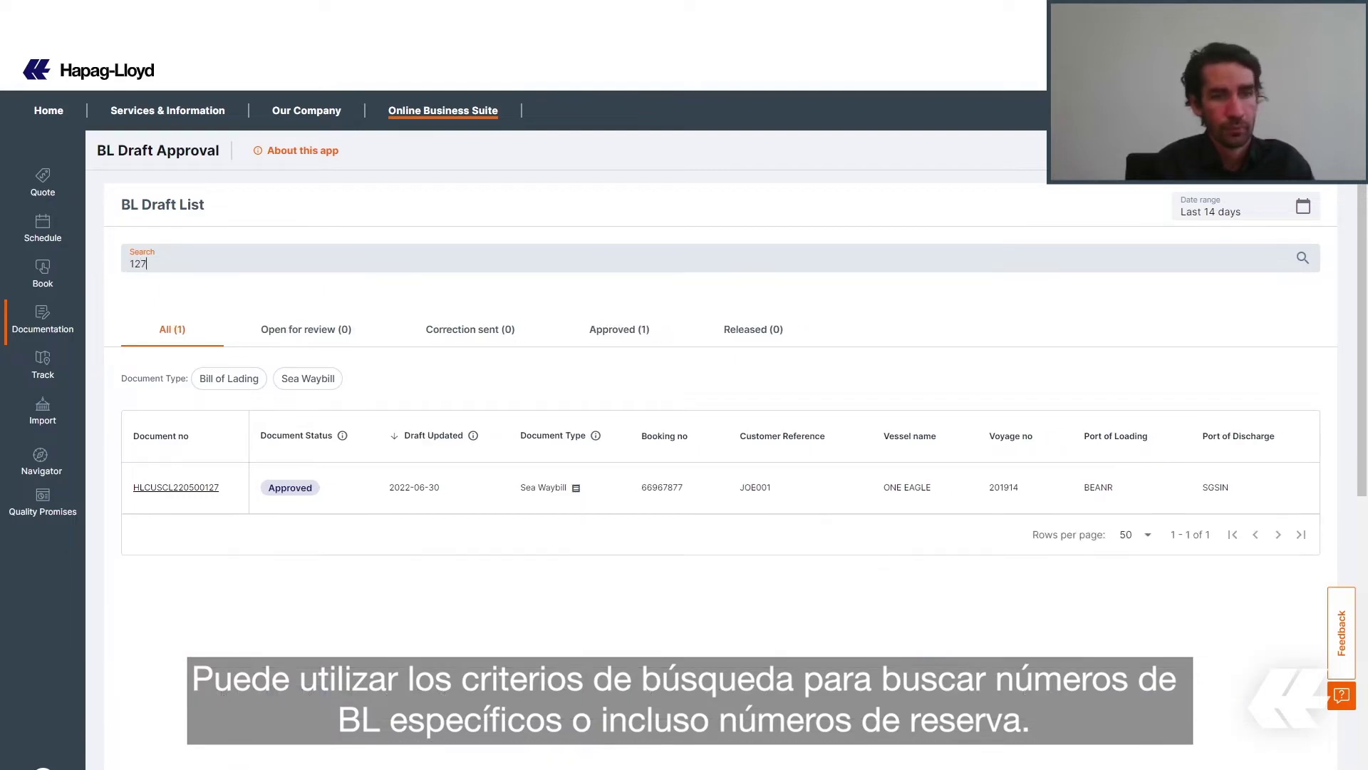
{"action": "key", "text": "BackSpace"}
{"action": "key", "text": "BackSpace"}
{"action": "key", "text": "BackSpace"}
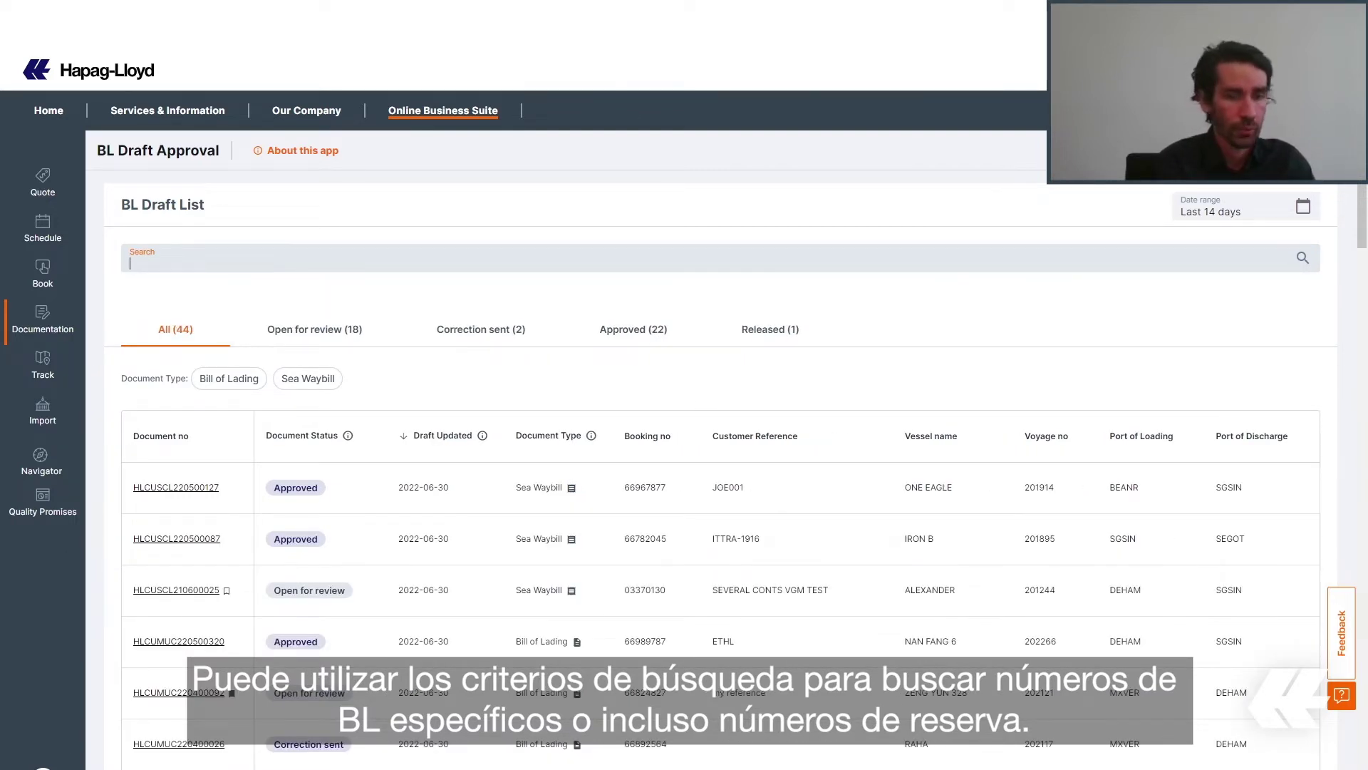
{"action": "type", "text": "877"}
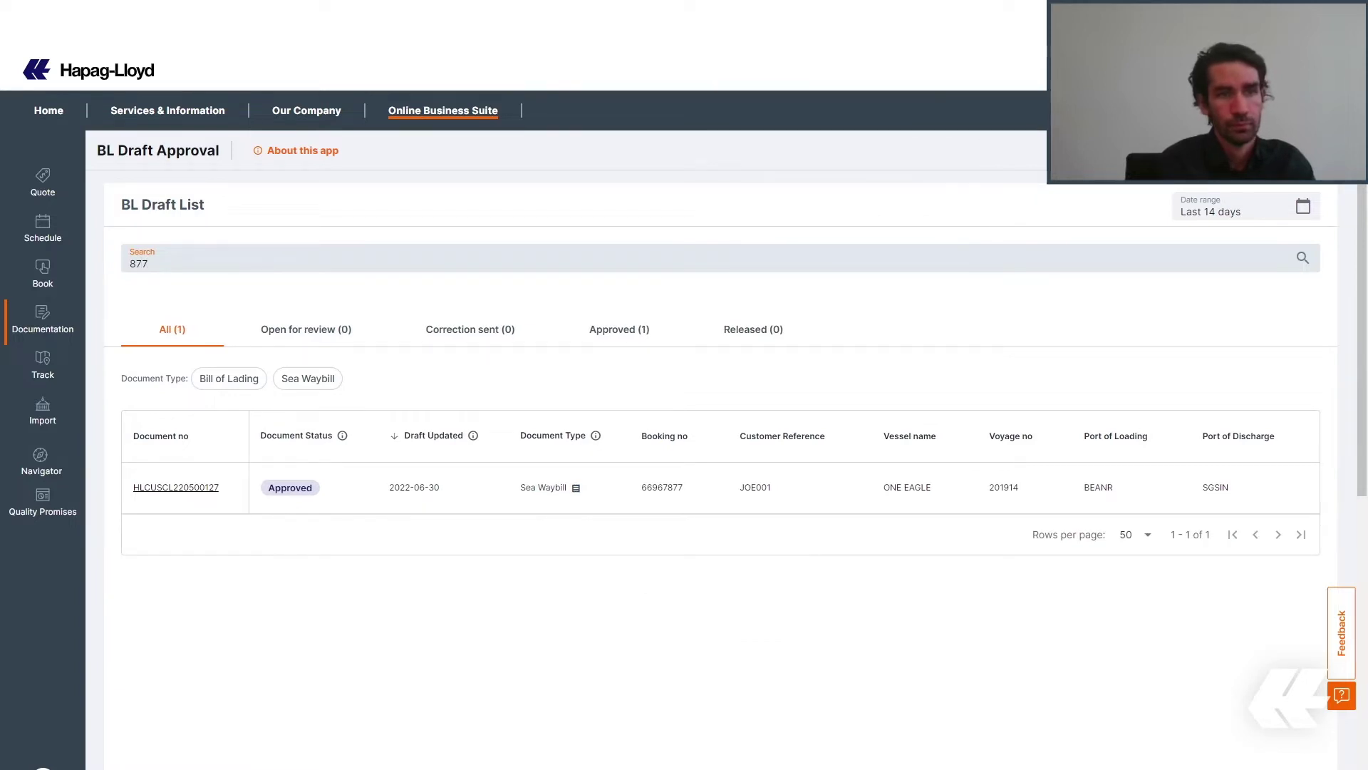
{"action": "key", "text": "BackSpace"}
{"action": "key", "text": "BackSpace"}
{"action": "key", "text": "BackSpace"}
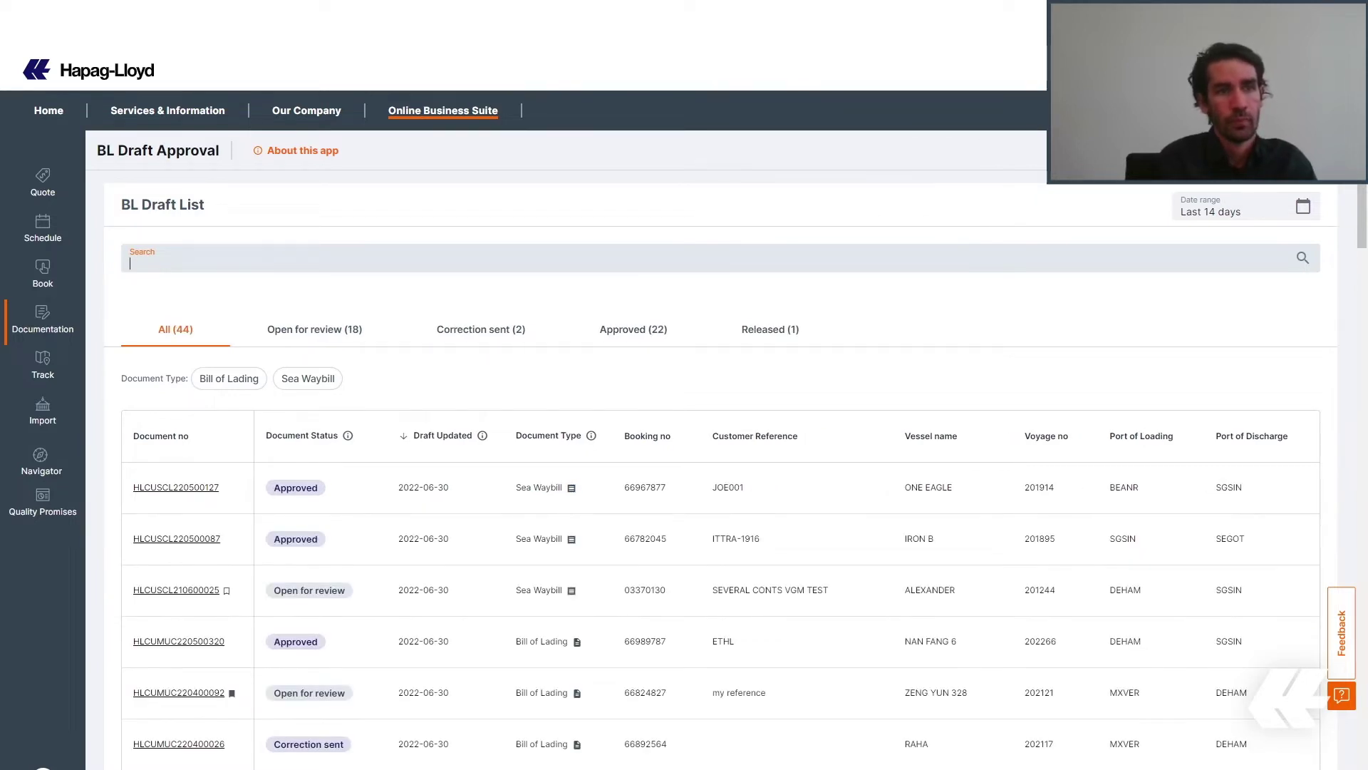
{"action": "left_click", "coordinate": [315, 343]}
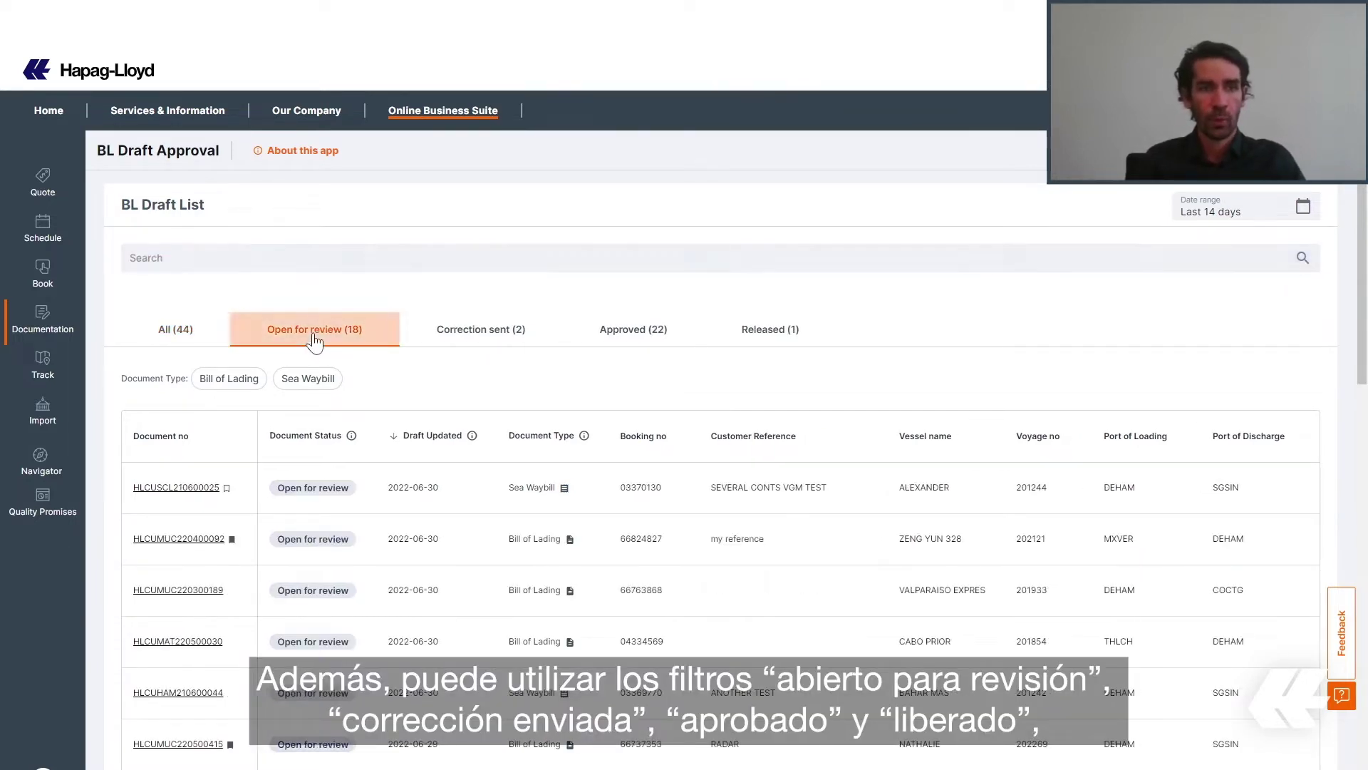
{"action": "left_click", "coordinate": [454, 335]}
{"action": "left_click", "coordinate": [630, 329]}
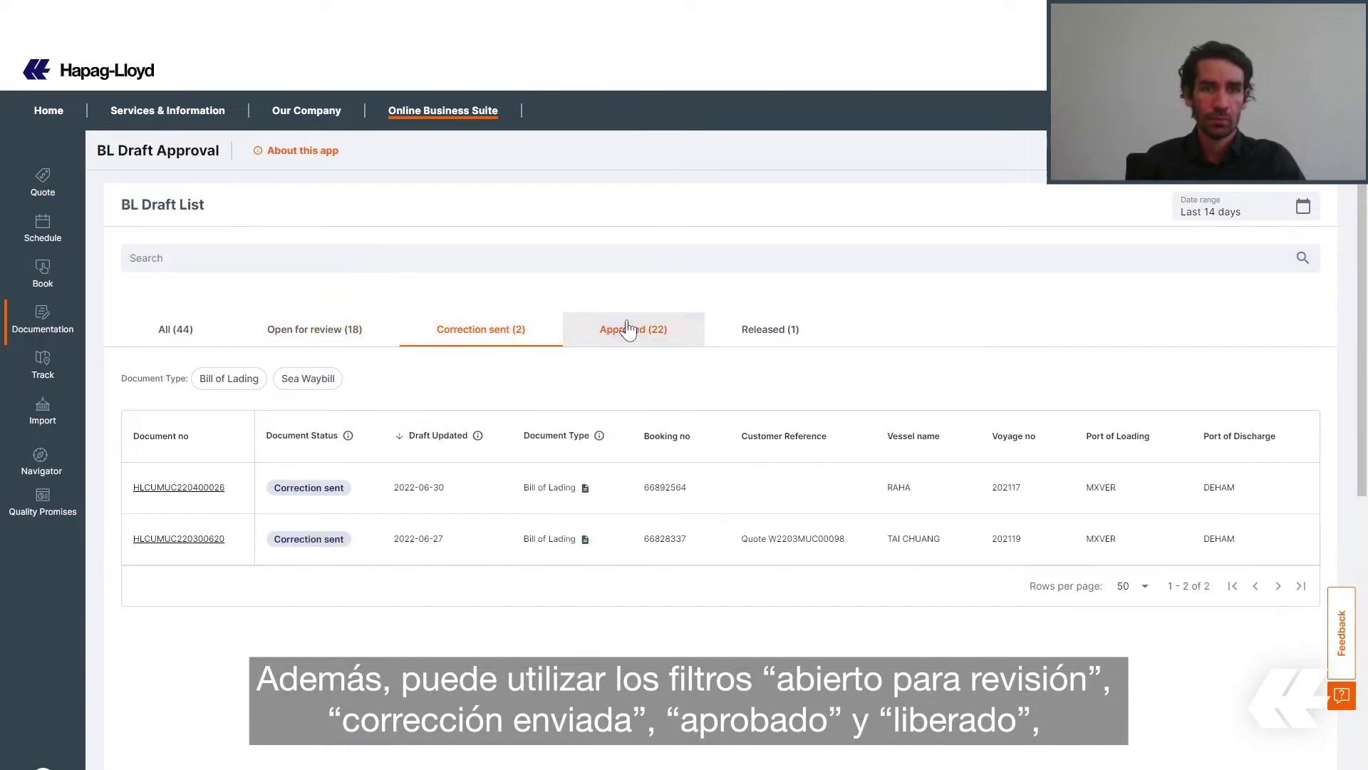
{"action": "left_click", "coordinate": [782, 330]}
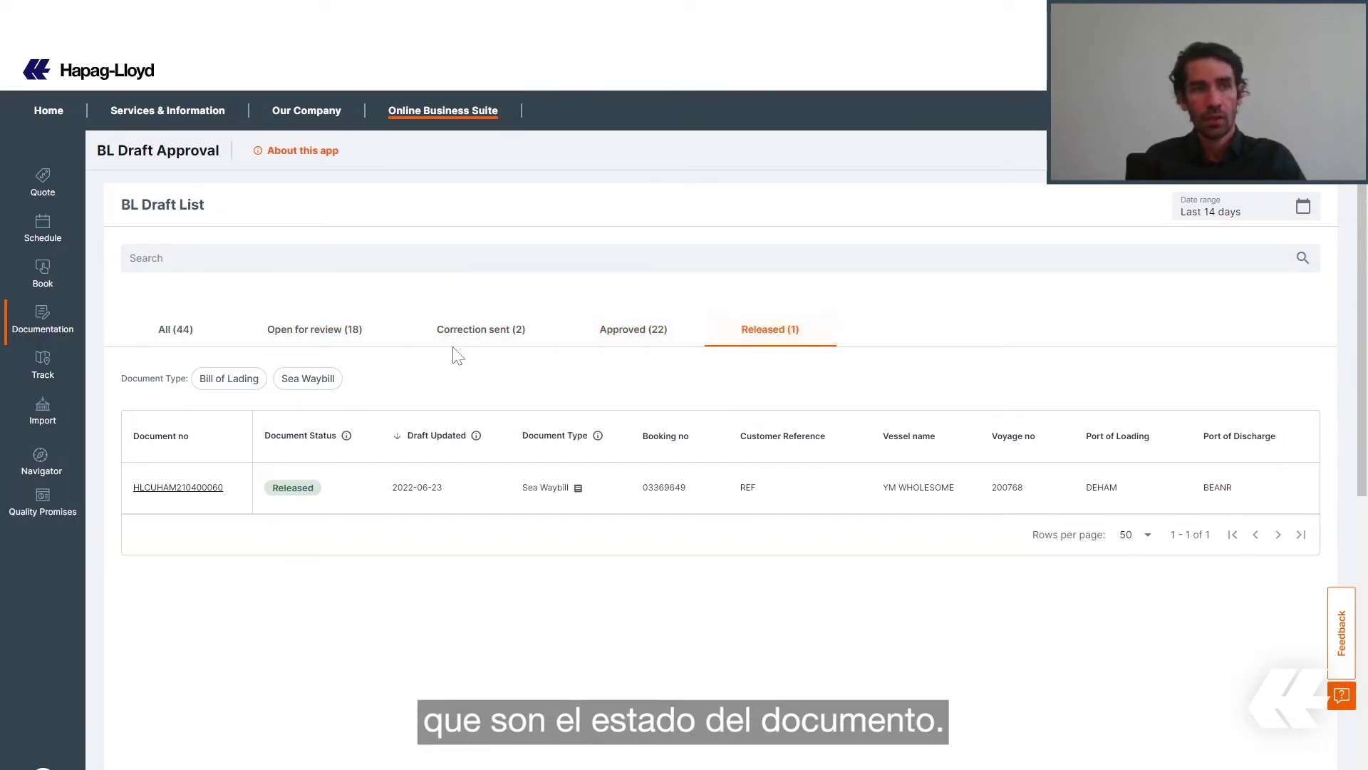
{"action": "left_click", "coordinate": [178, 339]}
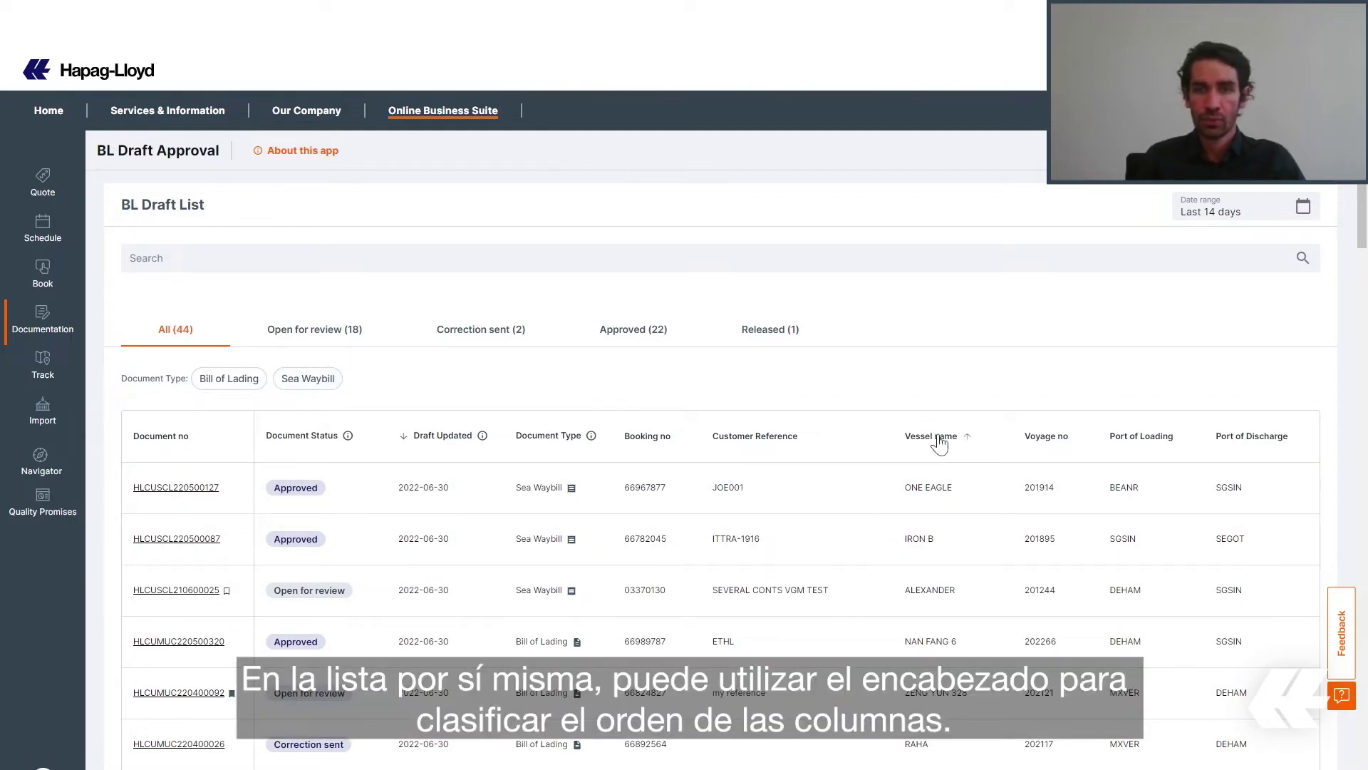
Step: Sort the drafts by Customer Reference and open Sea Waybill draft HLCUSCL220500127
{"action": "left_click", "coordinate": [743, 446]}
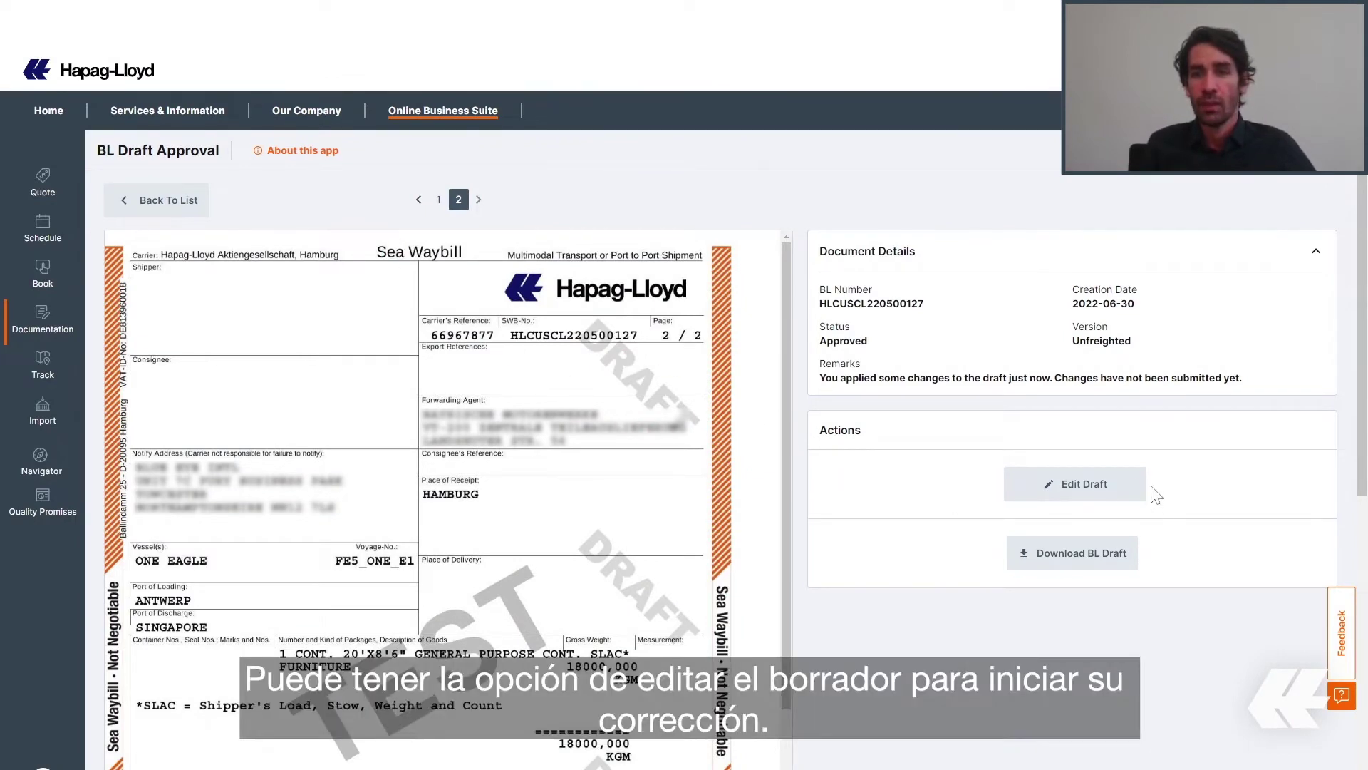
Step: Start editing the draft and set Shipper to Hapag-Lloyd AG, undoing one trial edit
{"action": "left_click", "coordinate": [1061, 492]}
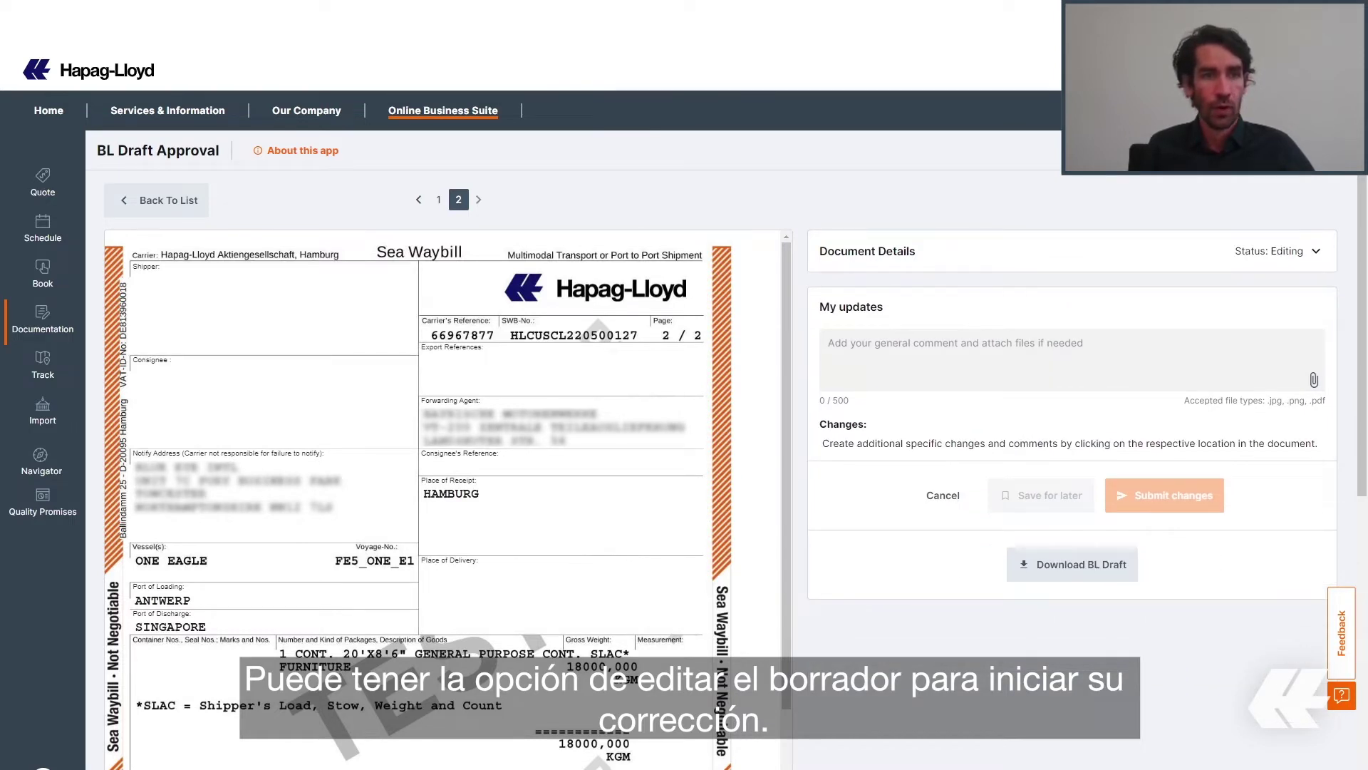
{"action": "left_click", "coordinate": [136, 280]}
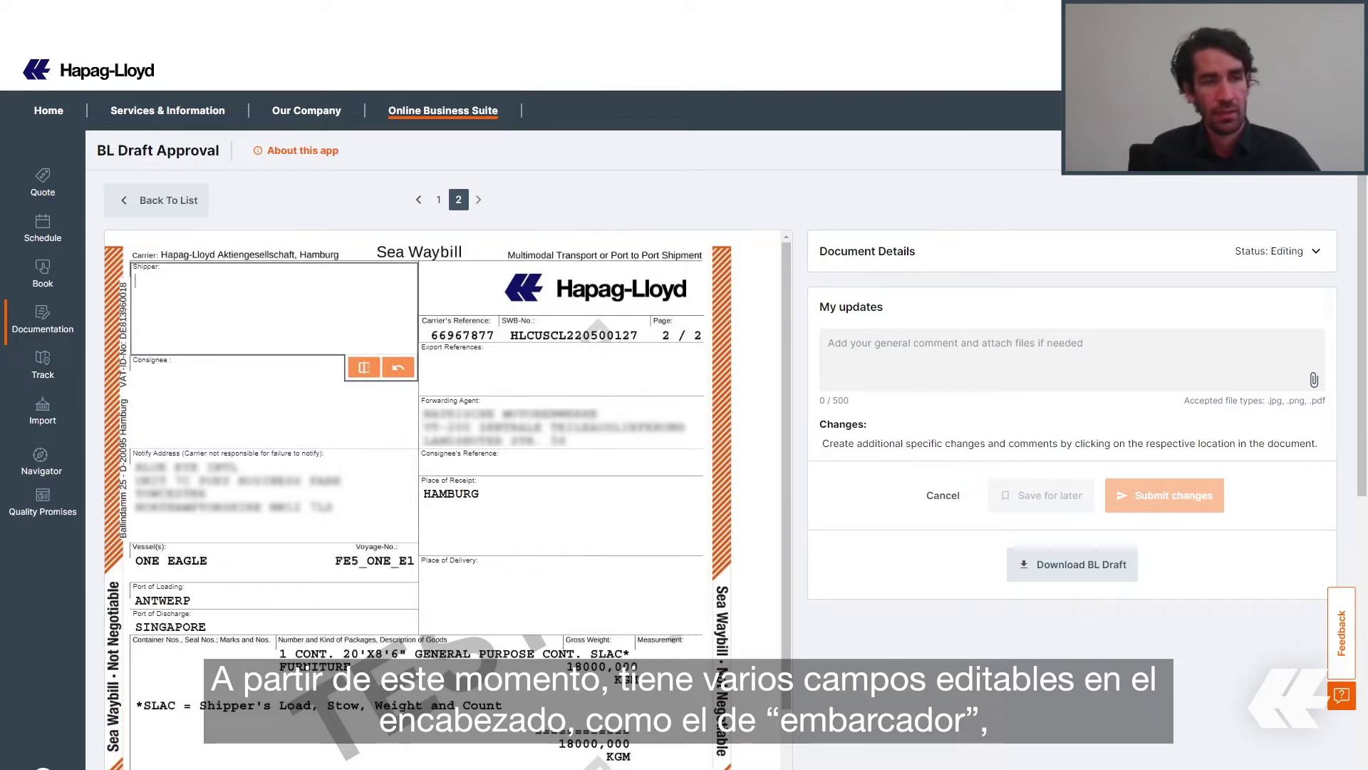
{"action": "type", "text": "Hapag-Lloyd AG"}
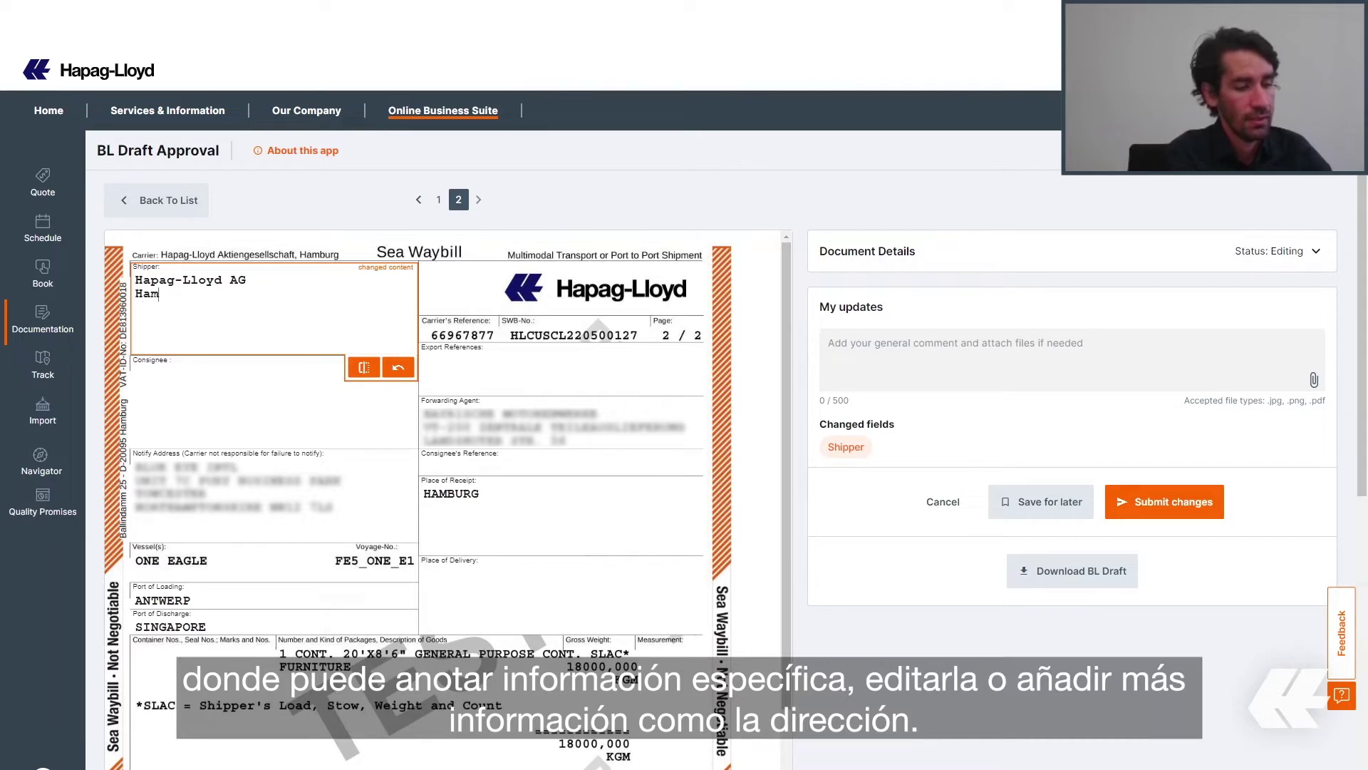
{"action": "type", "text": "ermany"}
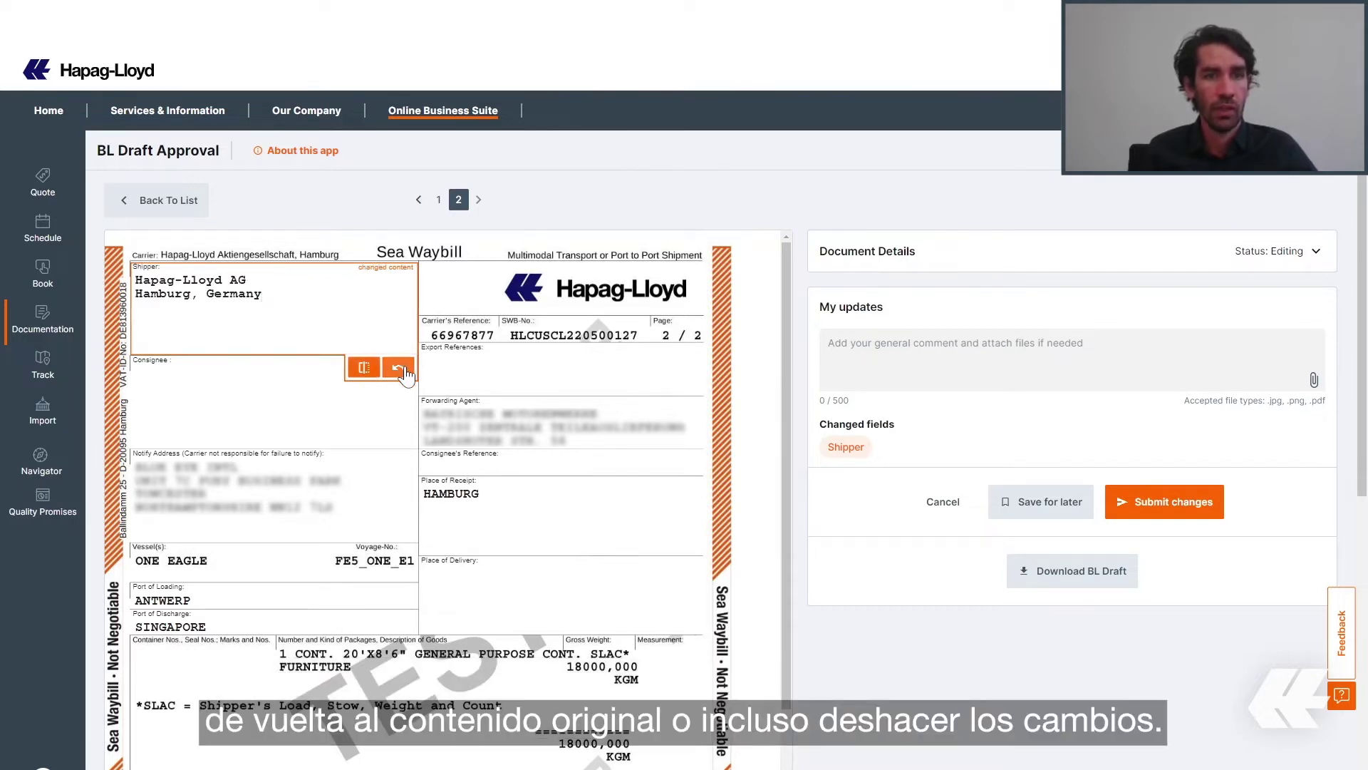
{"action": "left_click", "coordinate": [400, 368]}
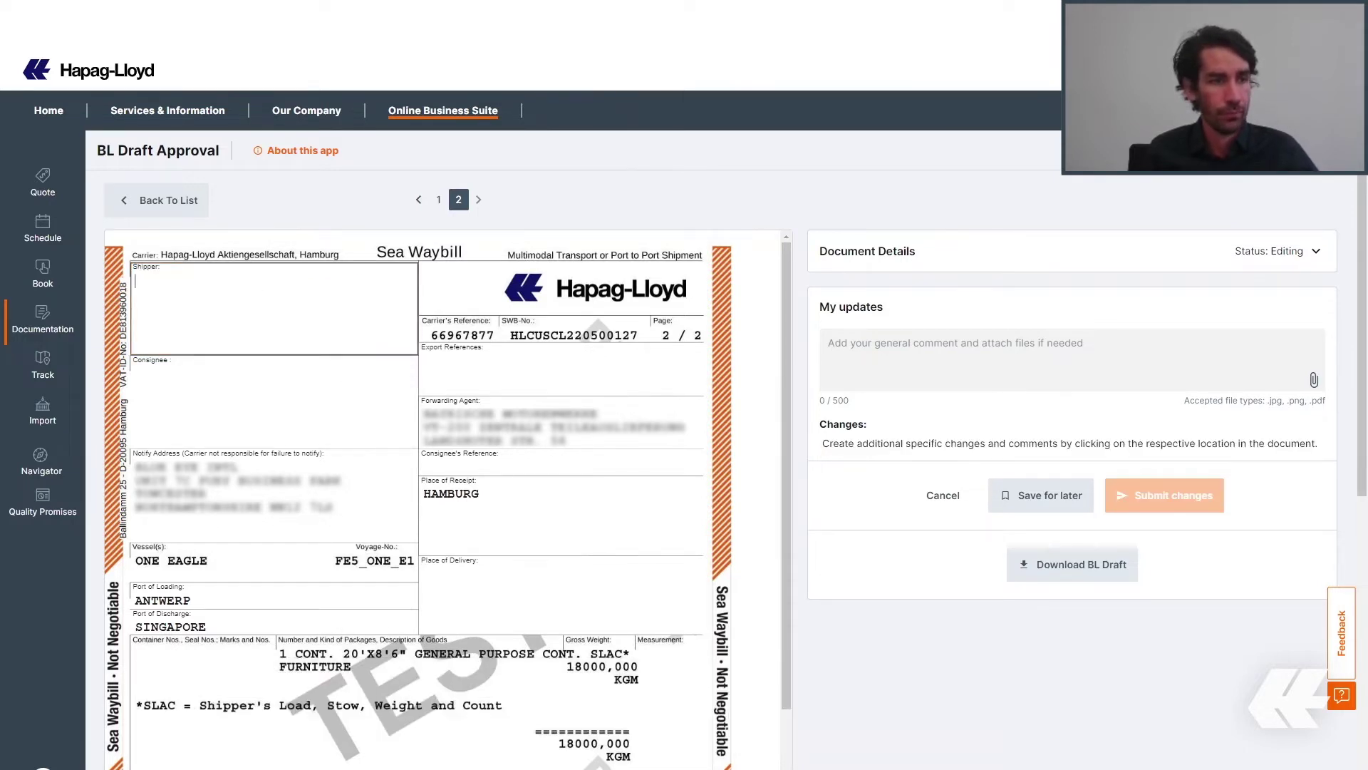
{"action": "type", "text": "Hapag-Lloyd AG"}
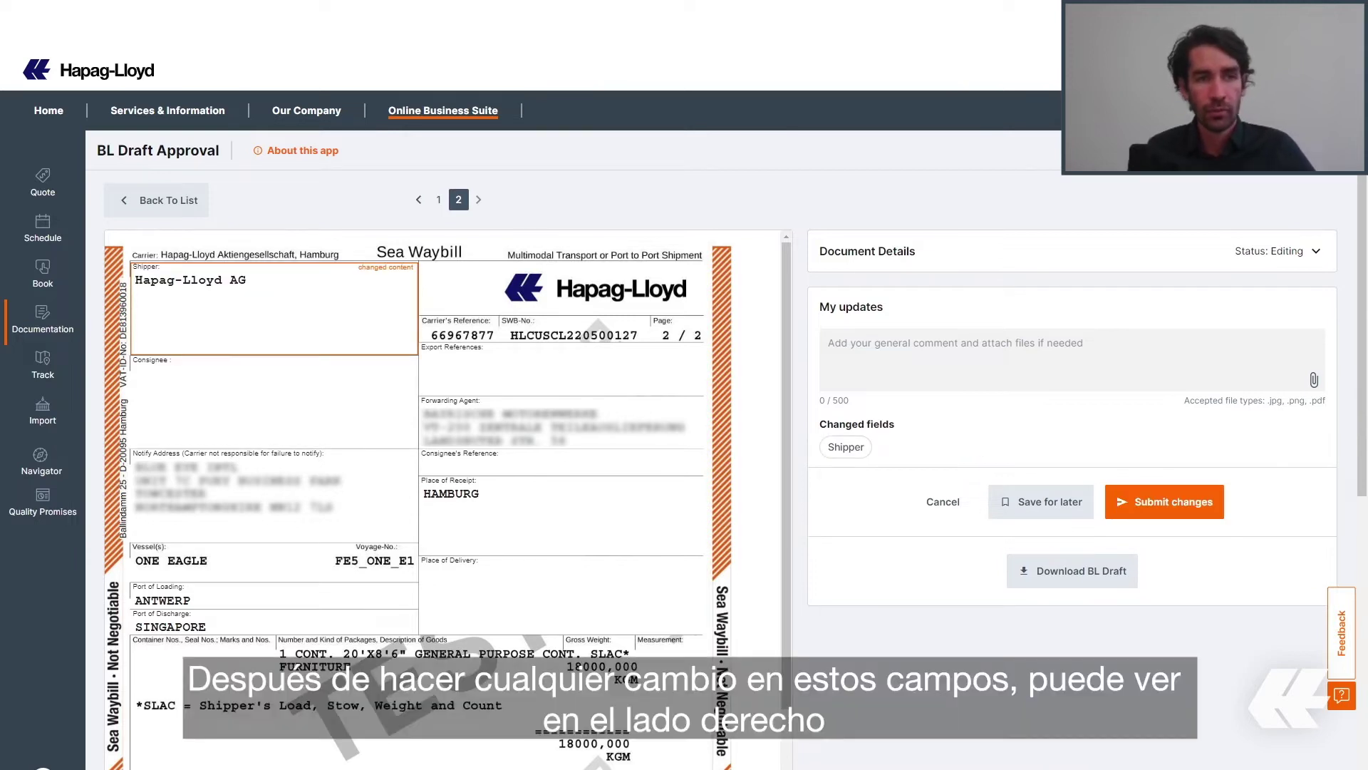
Step: Set the Consignee field to Hapag-Lloyd AG as well
{"action": "left_click", "coordinate": [214, 374]}
{"action": "type", "text": "Hapag-Lloyd AG"}
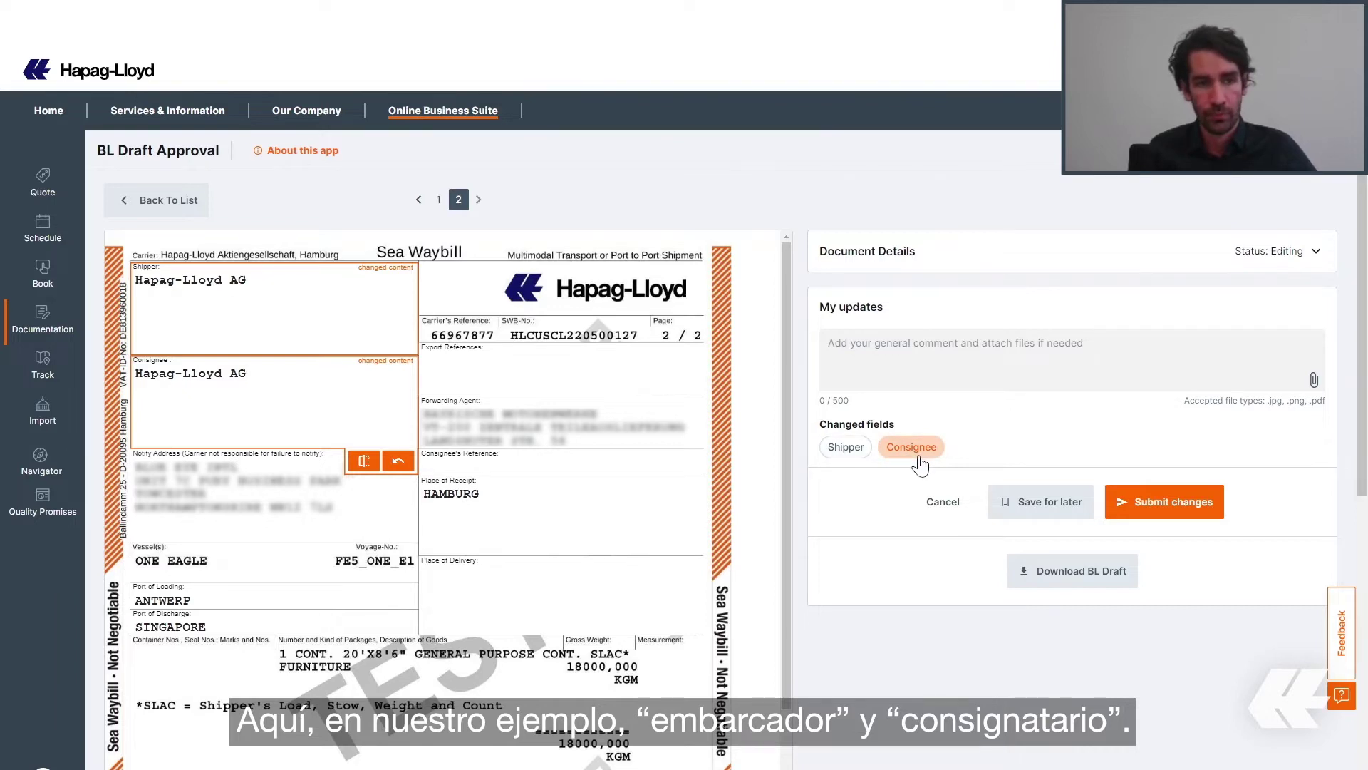
{"action": "scroll", "coordinate": [547, 424], "scroll_direction": "down", "scroll_amount": 3}
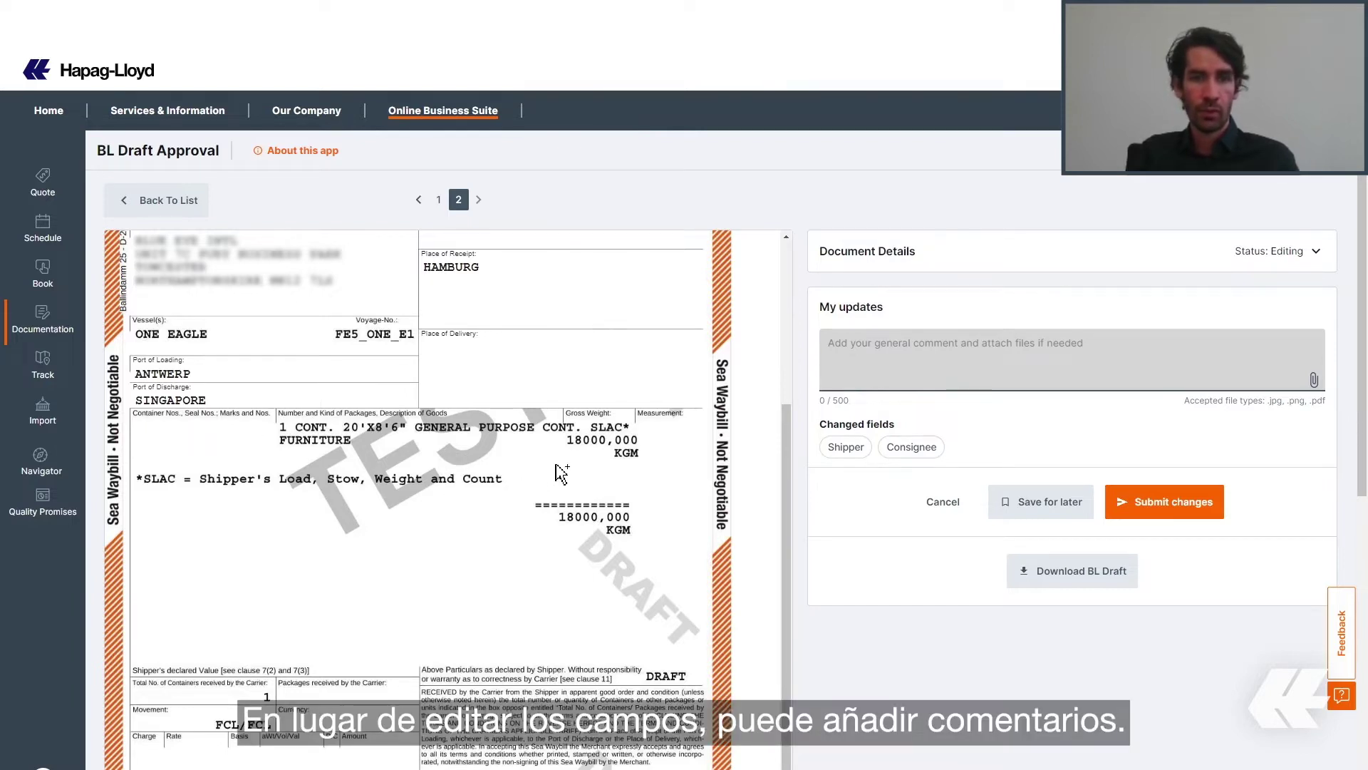
Step: Comment 17500 on the gross weight and Toys on the FURNITURE goods description
{"action": "left_click", "coordinate": [579, 453]}
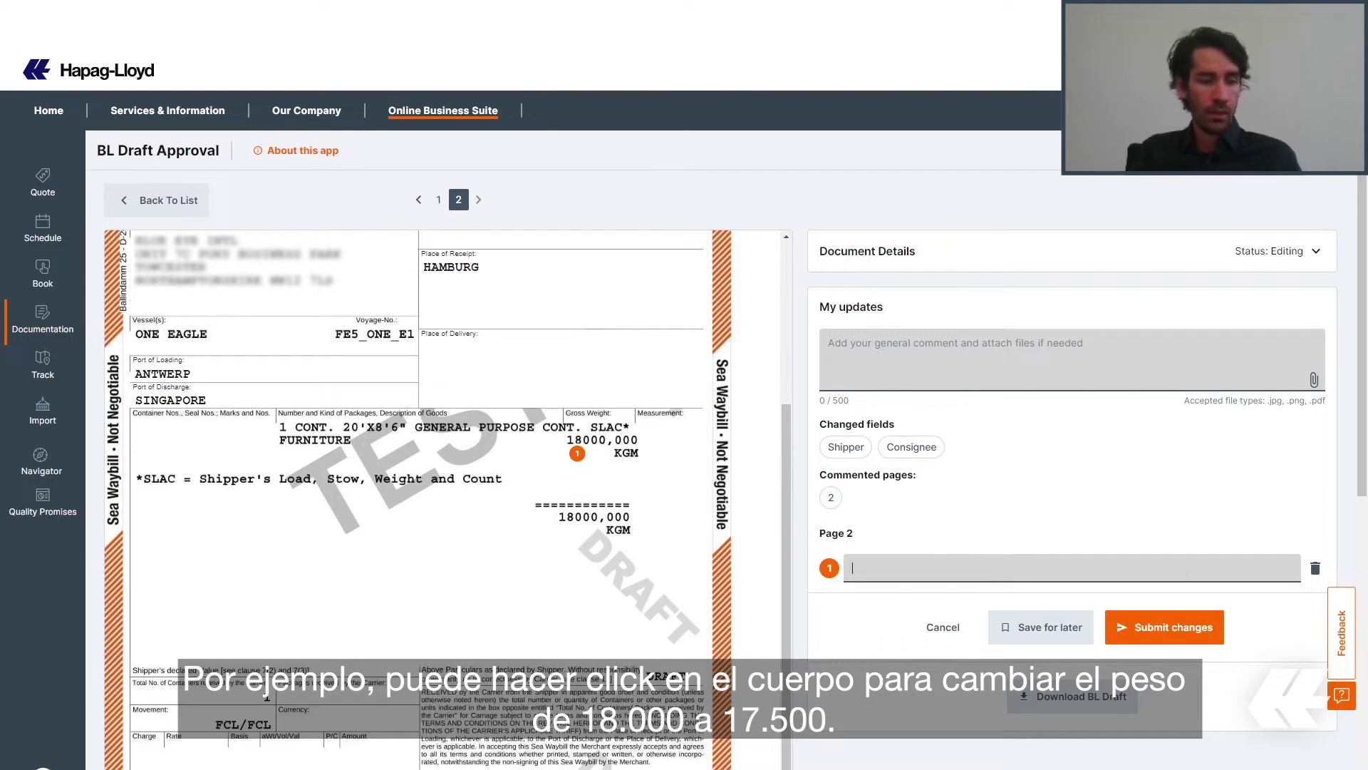
{"action": "type", "text": "17500"}
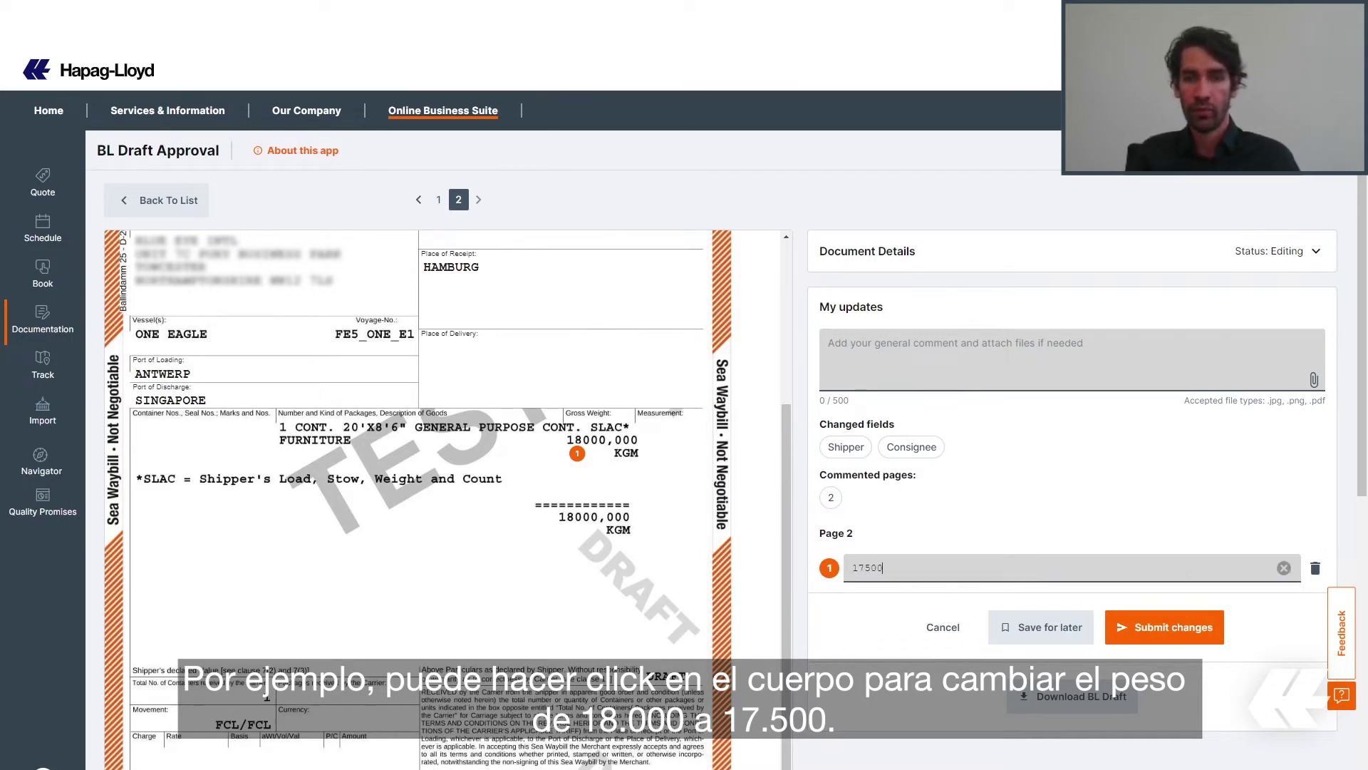
{"action": "left_click", "coordinate": [300, 451]}
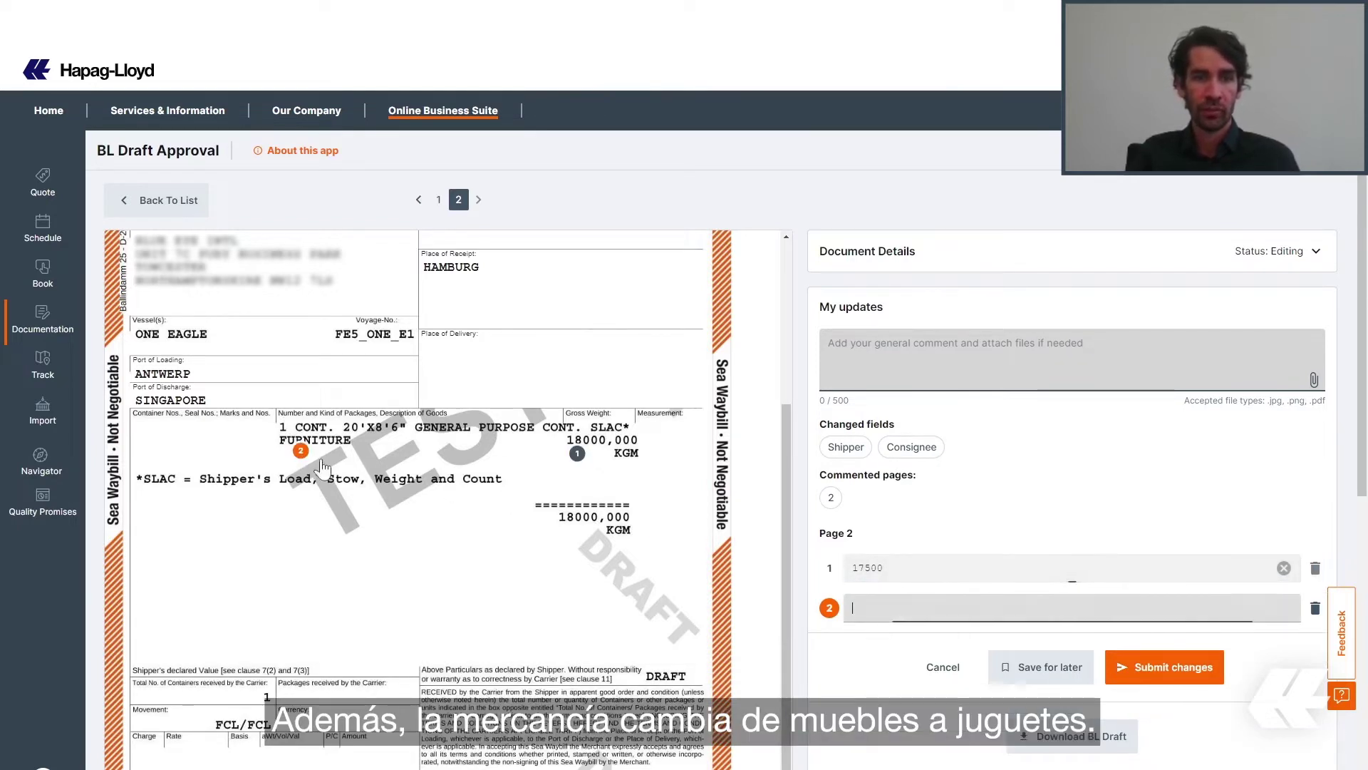
{"action": "type", "text": "T"}
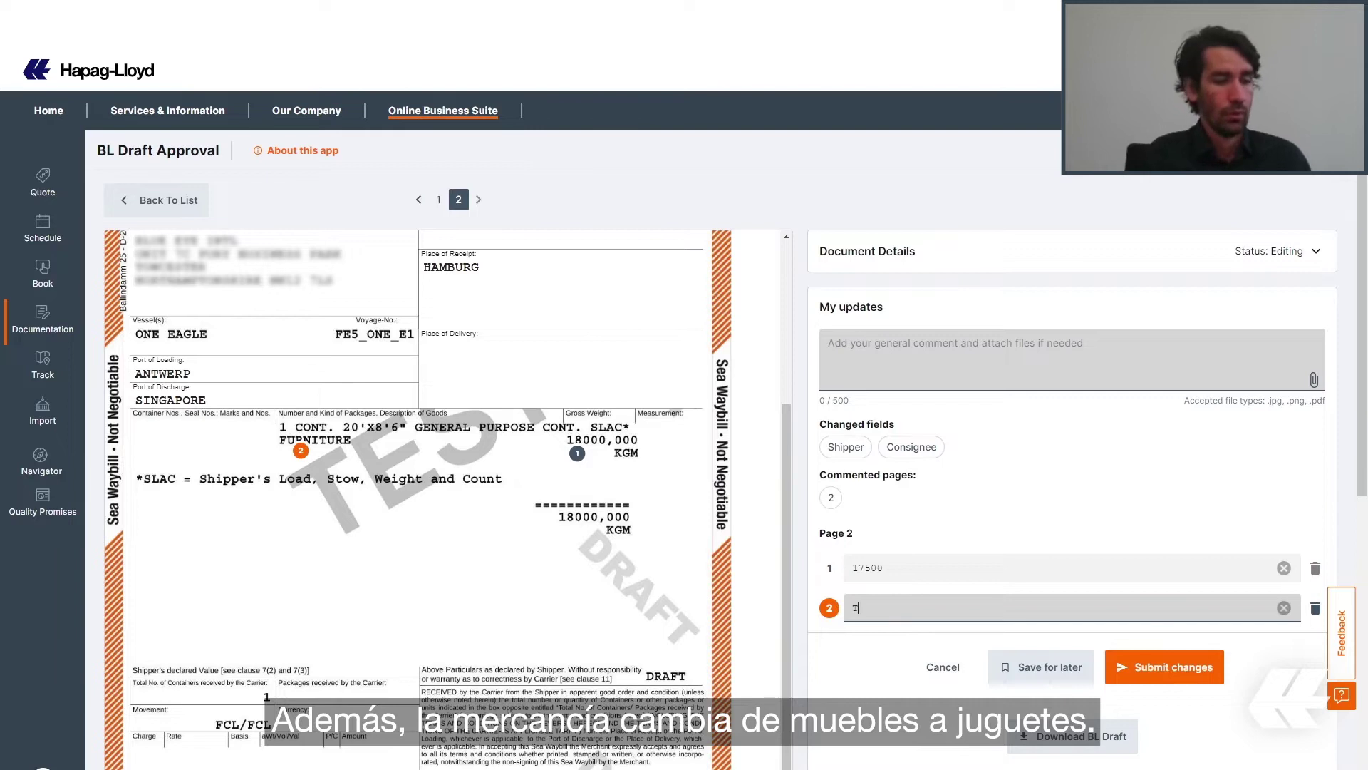
{"action": "type", "text": "oys"}
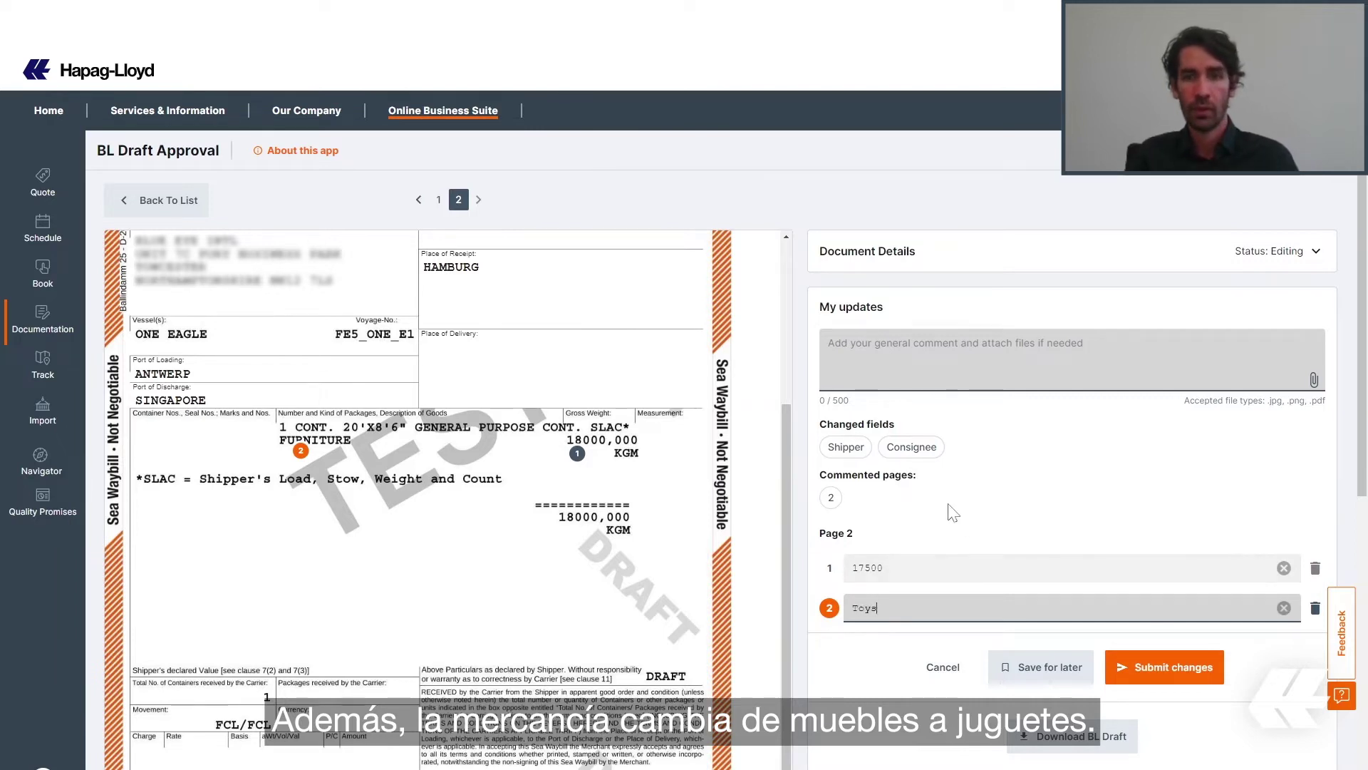
{"action": "left_click", "coordinate": [973, 531]}
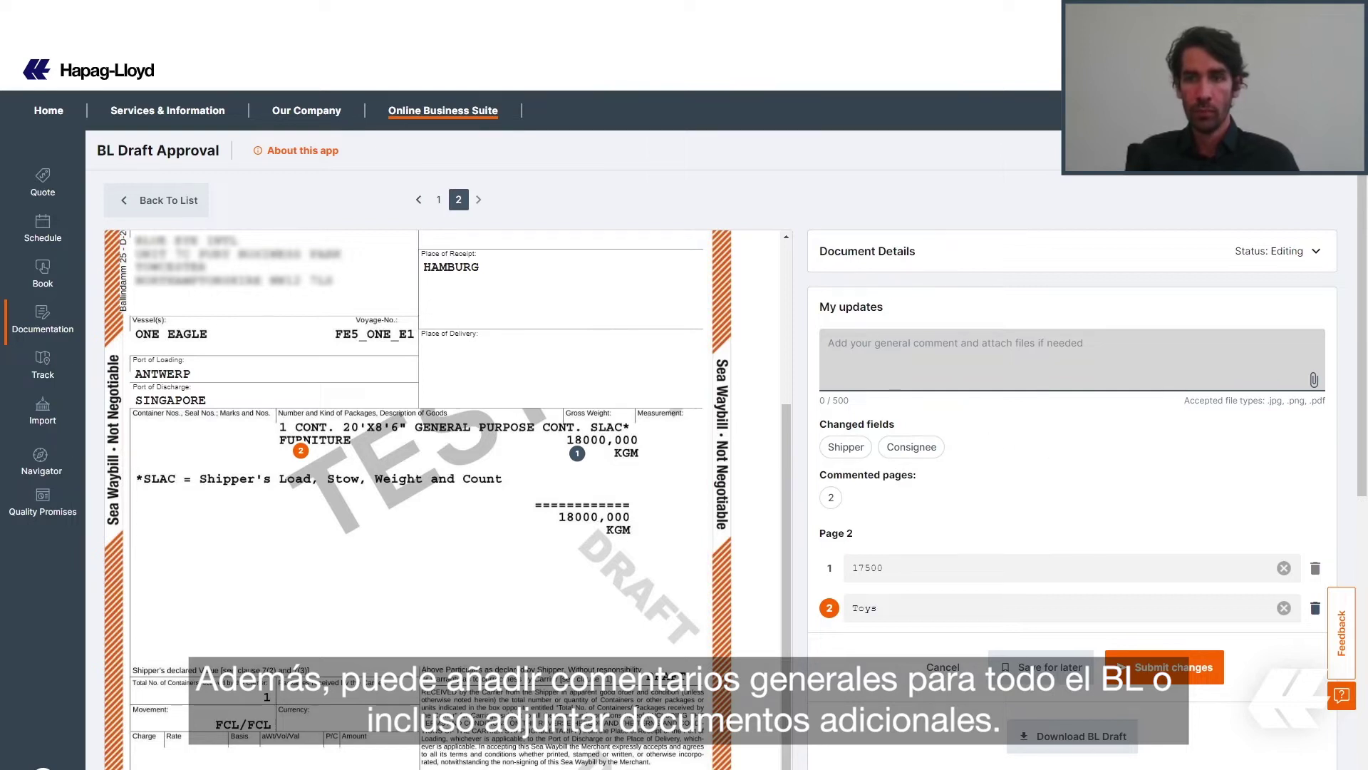
Step: Attach the container seal JPEG (382.29KB) to the draft with description 'Container seal'
{"action": "left_click", "coordinate": [1315, 381]}
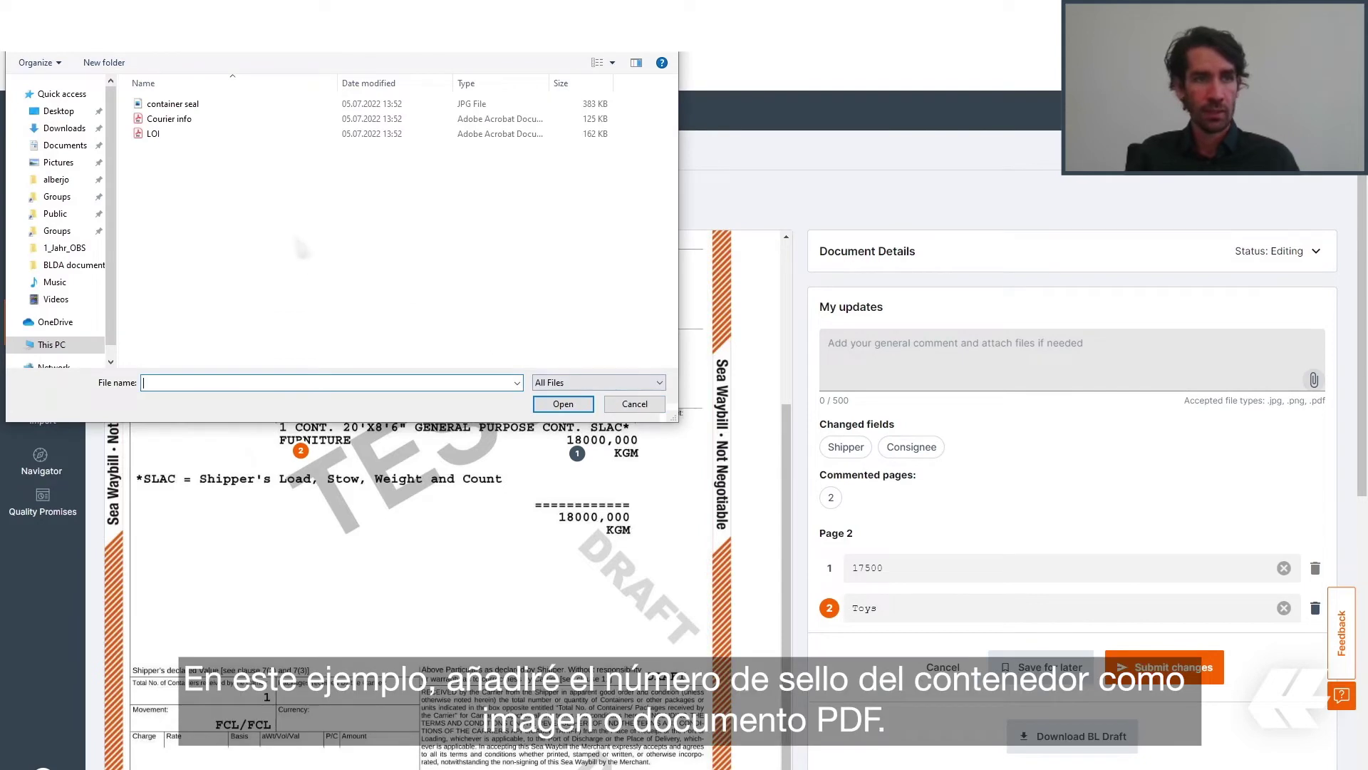
{"action": "left_click", "coordinate": [166, 106]}
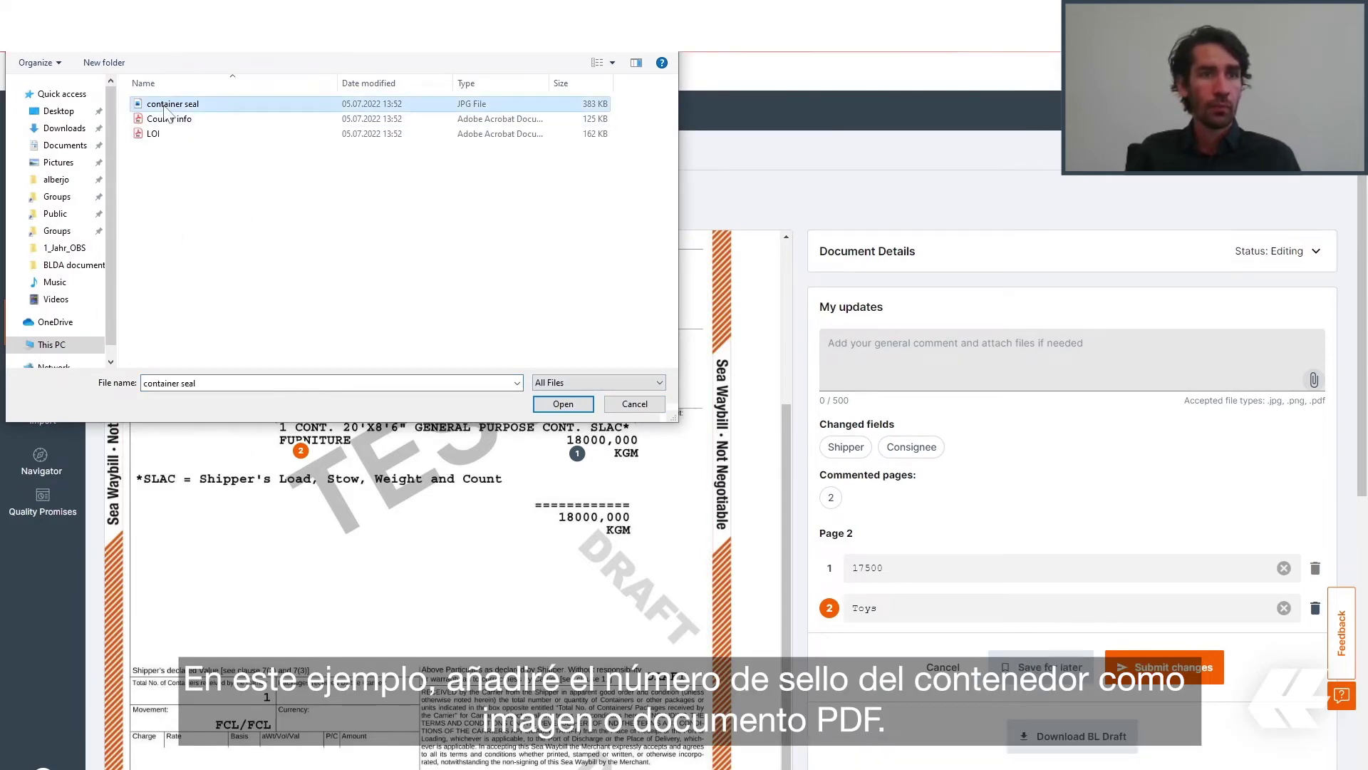
{"action": "double_click", "coordinate": [166, 107]}
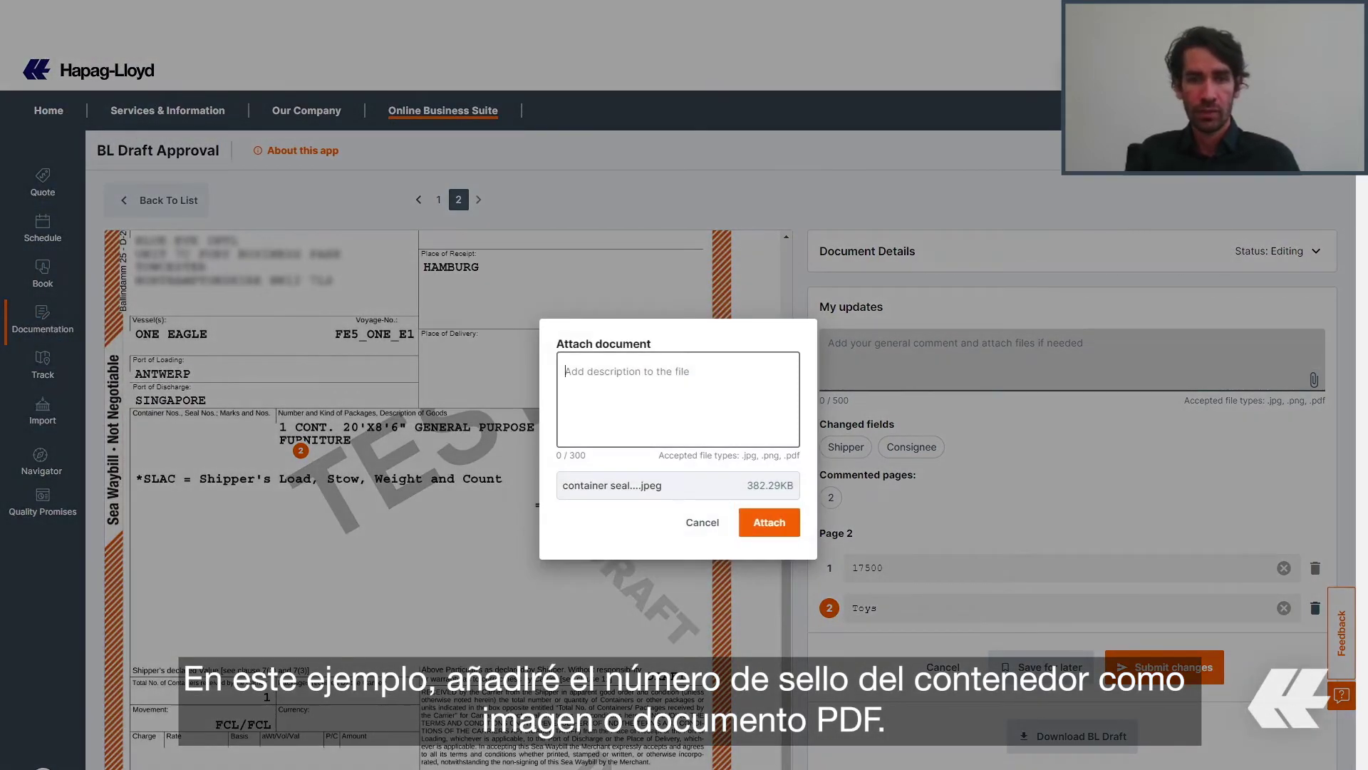
{"action": "left_click", "coordinate": [769, 528]}
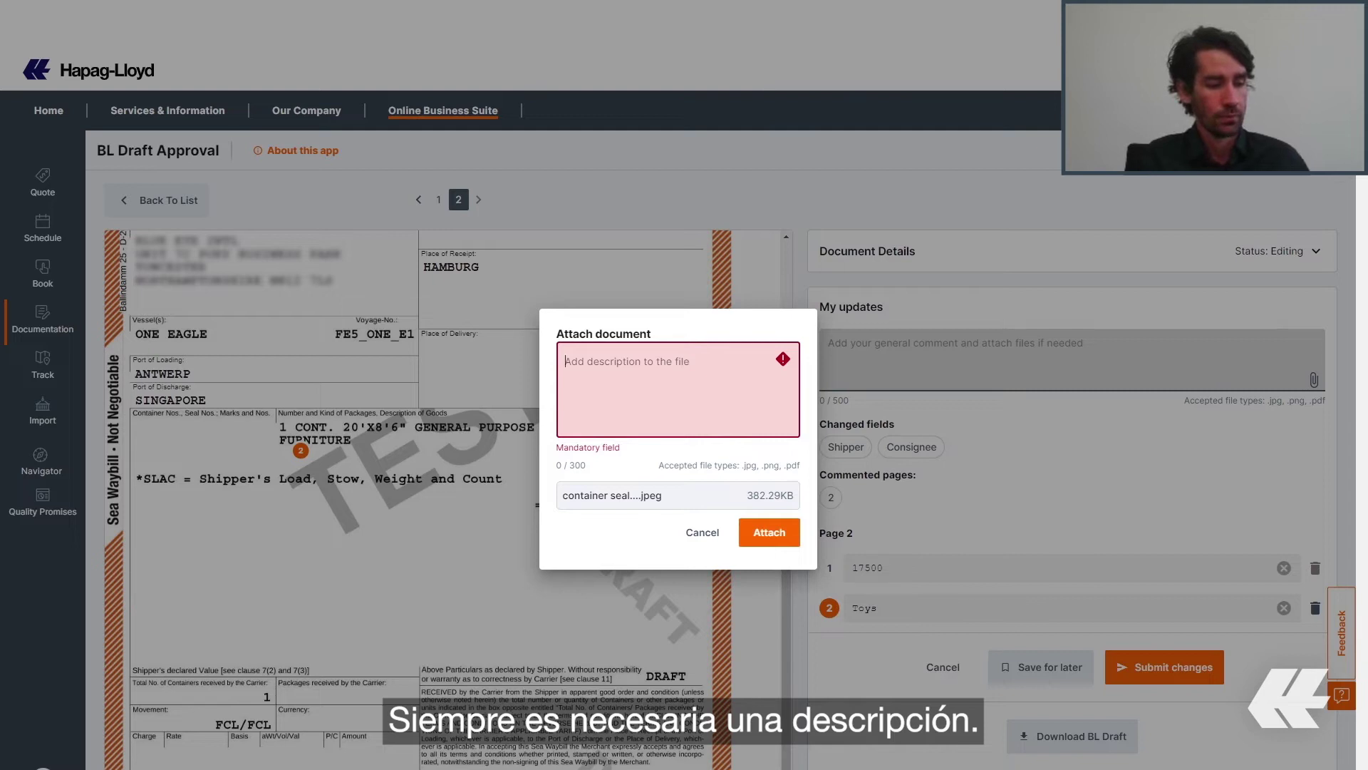
{"action": "type", "text": "Container seal"}
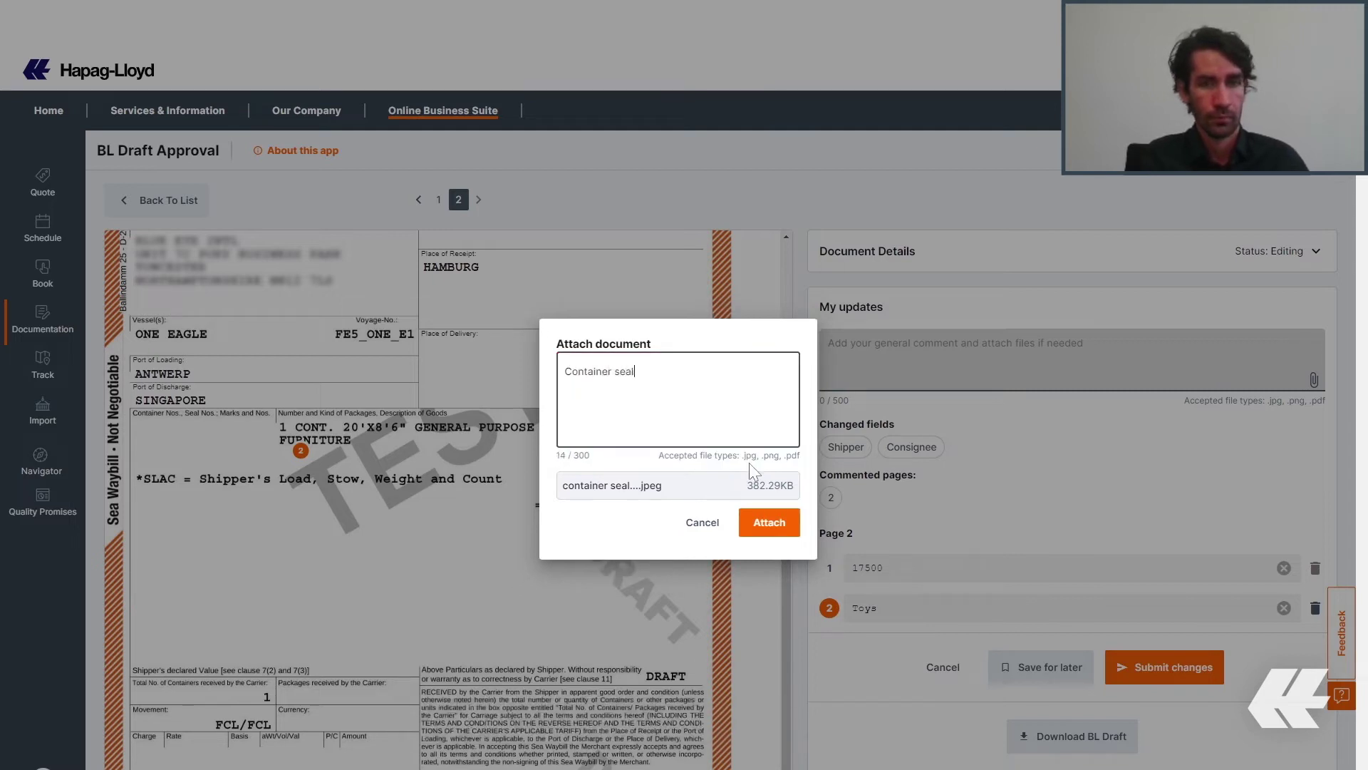
{"action": "left_click", "coordinate": [775, 521]}
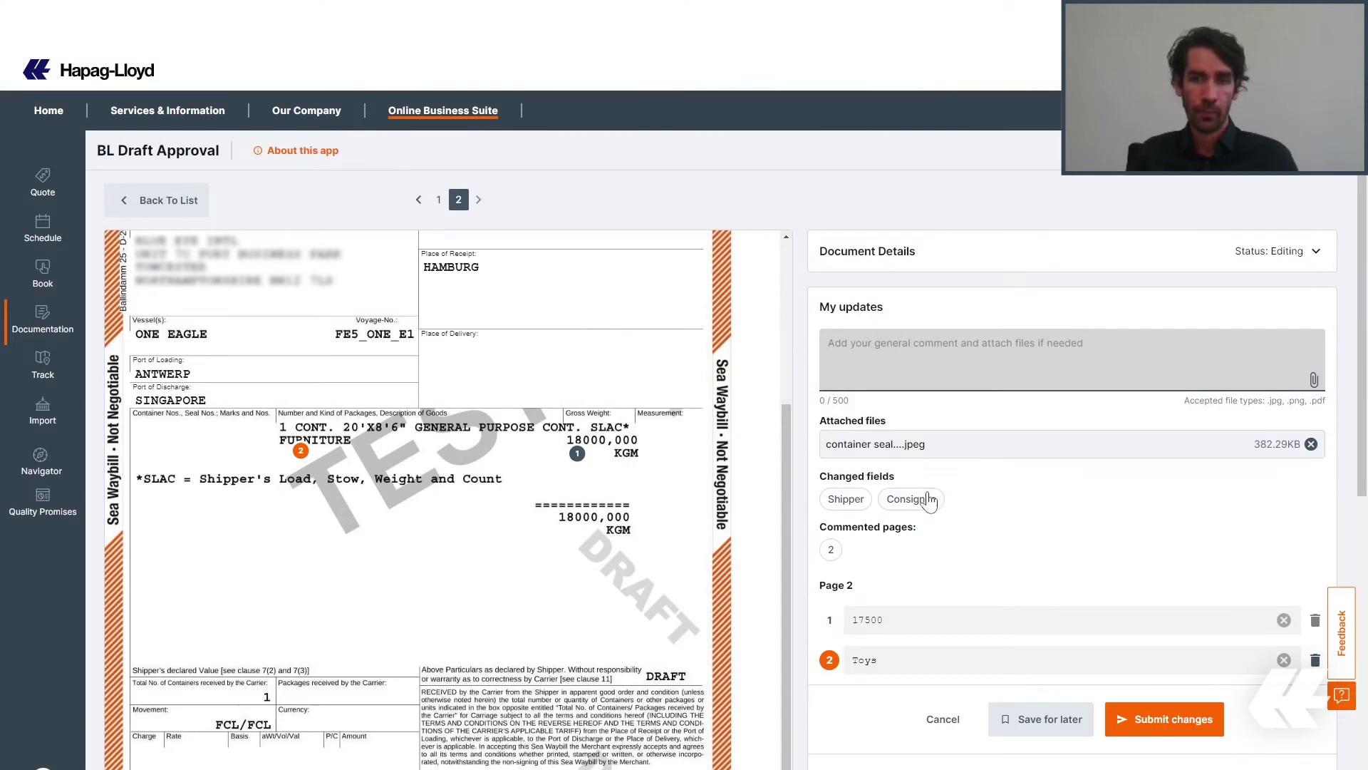
Step: Submit the Shipper and Consignee corrections and confirm the submission
{"action": "scroll", "coordinate": [1004, 513], "scroll_direction": "down", "scroll_amount": 1}
{"action": "scroll", "coordinate": [1004, 513], "scroll_direction": "down", "scroll_amount": 1}
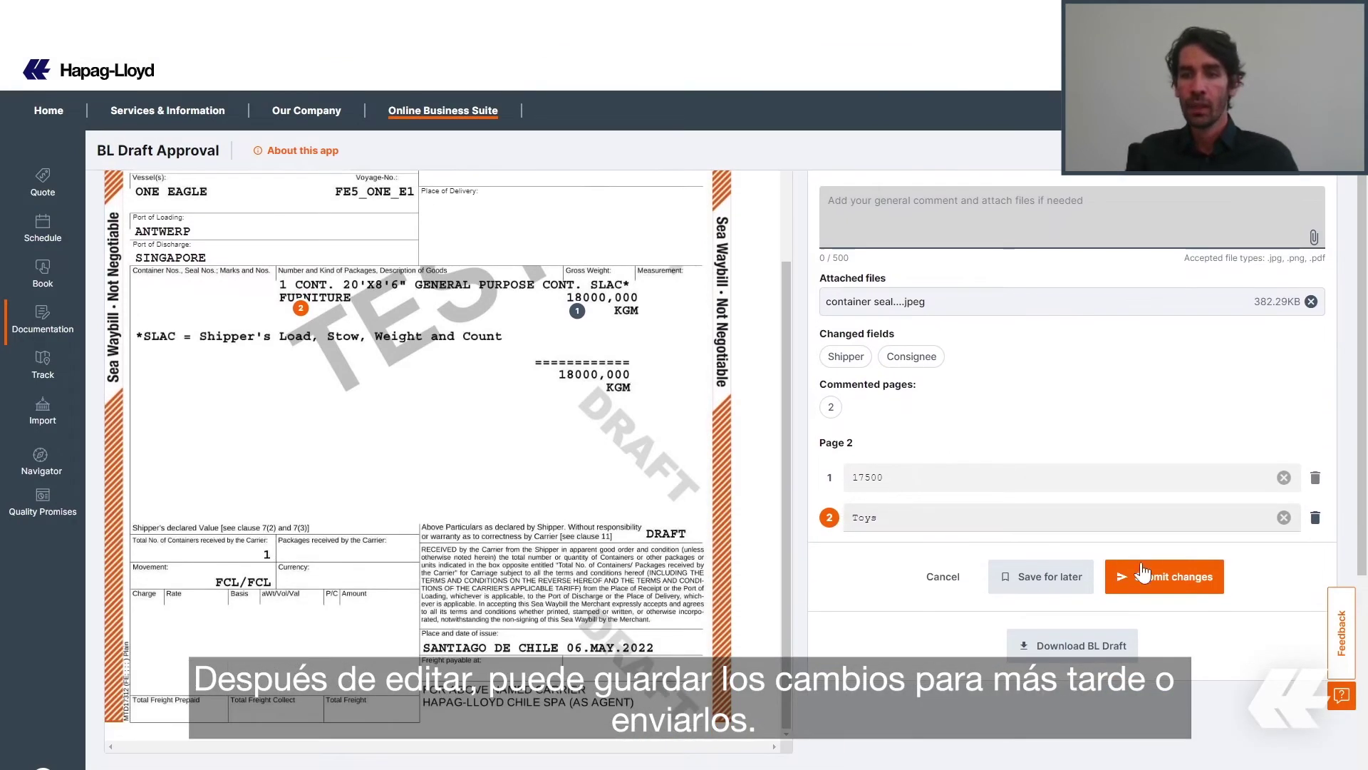
{"action": "left_click", "coordinate": [1189, 581]}
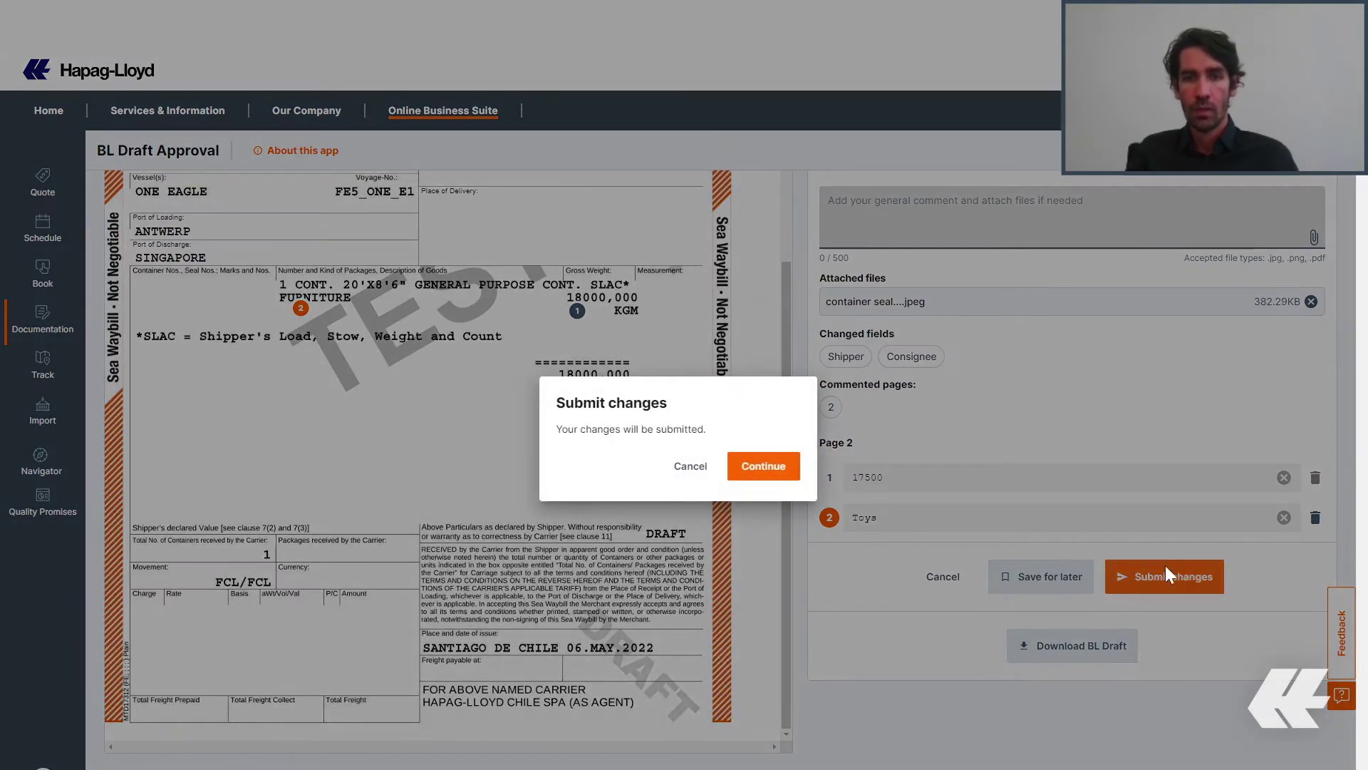
{"action": "left_click", "coordinate": [774, 471]}
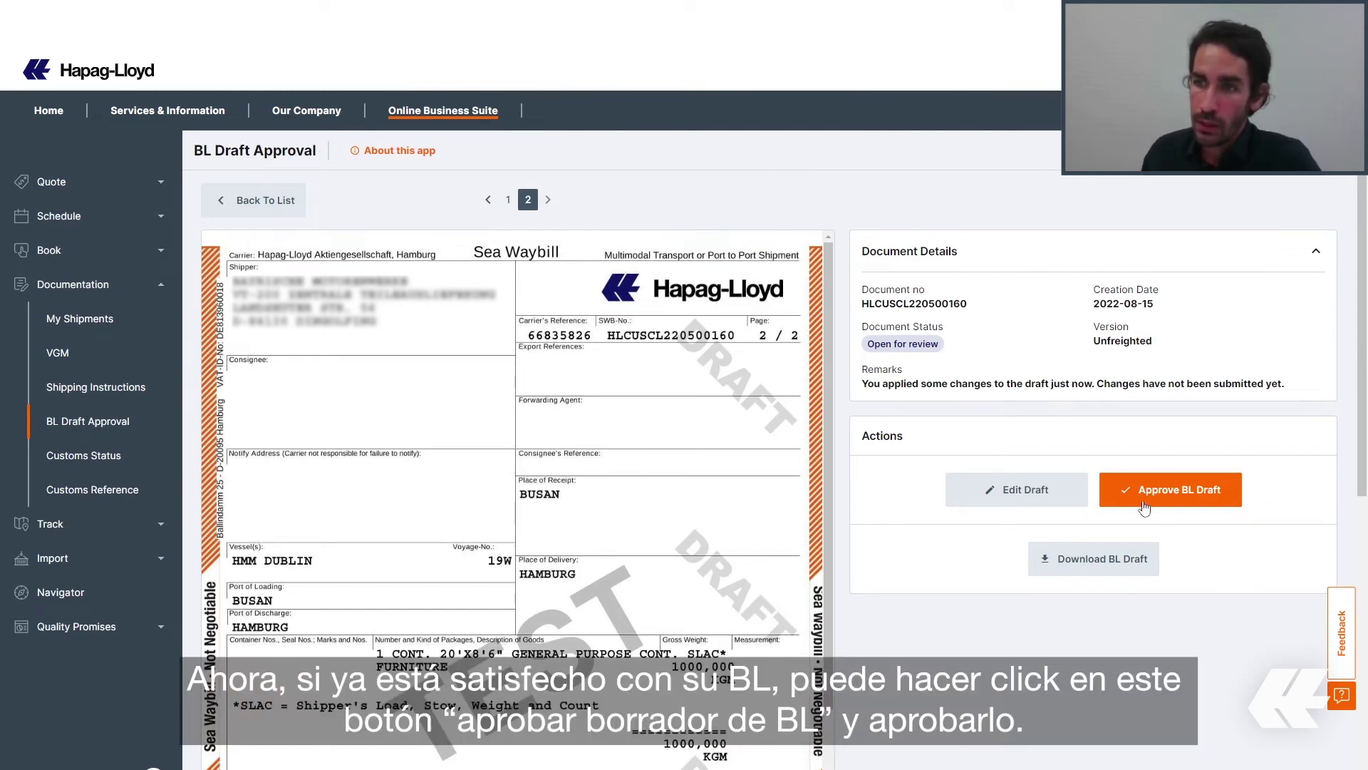
Step: Start approving draft HLCUSCL220500160 with release instructions 'manual instructions'
{"action": "left_click", "coordinate": [1179, 498]}
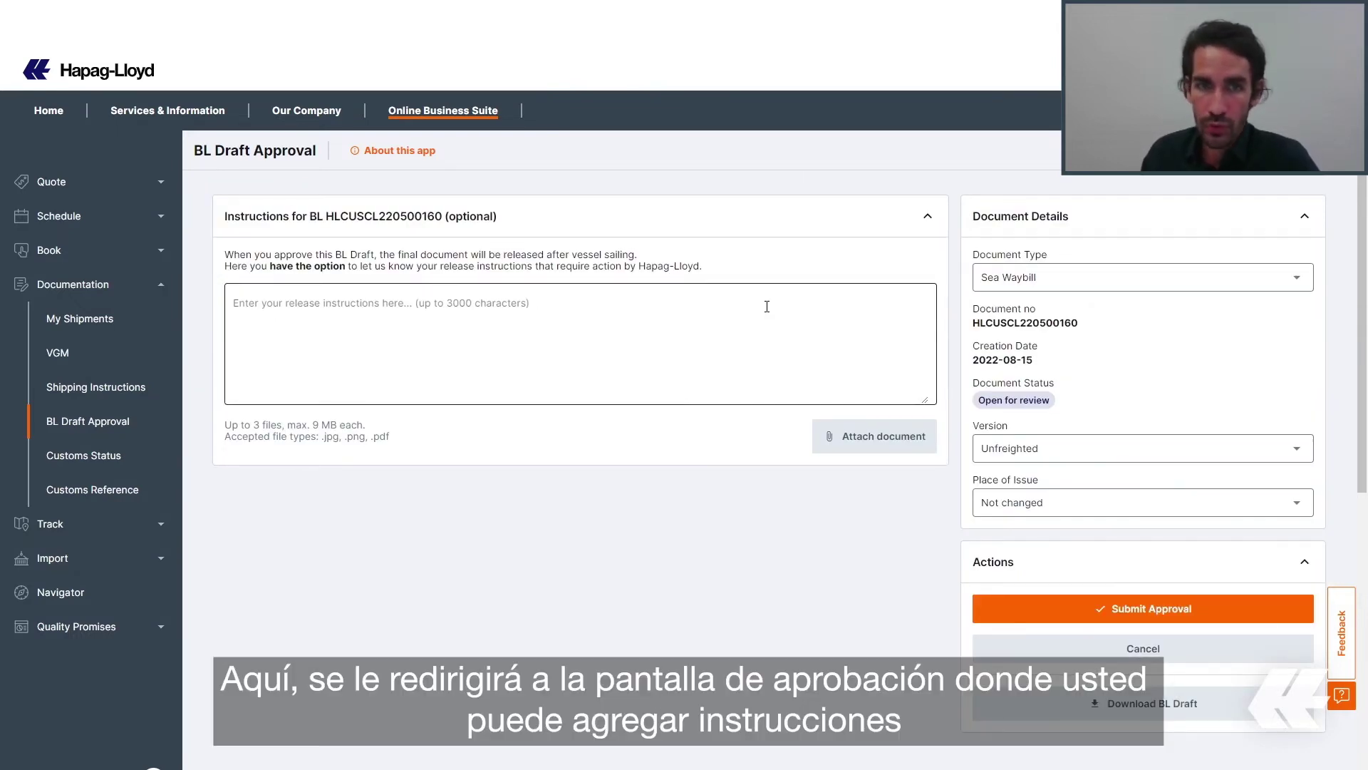
{"action": "left_click", "coordinate": [561, 341]}
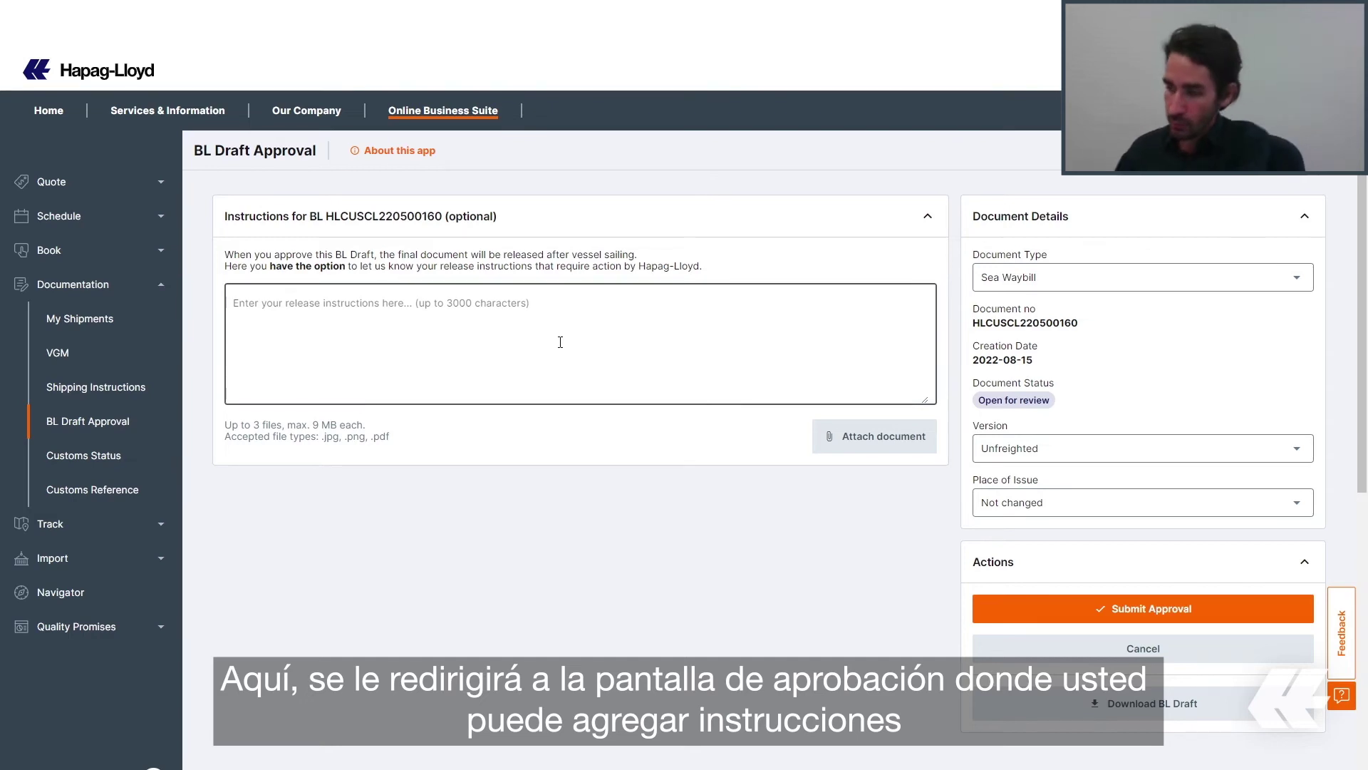
{"action": "type", "text": "manual i"}
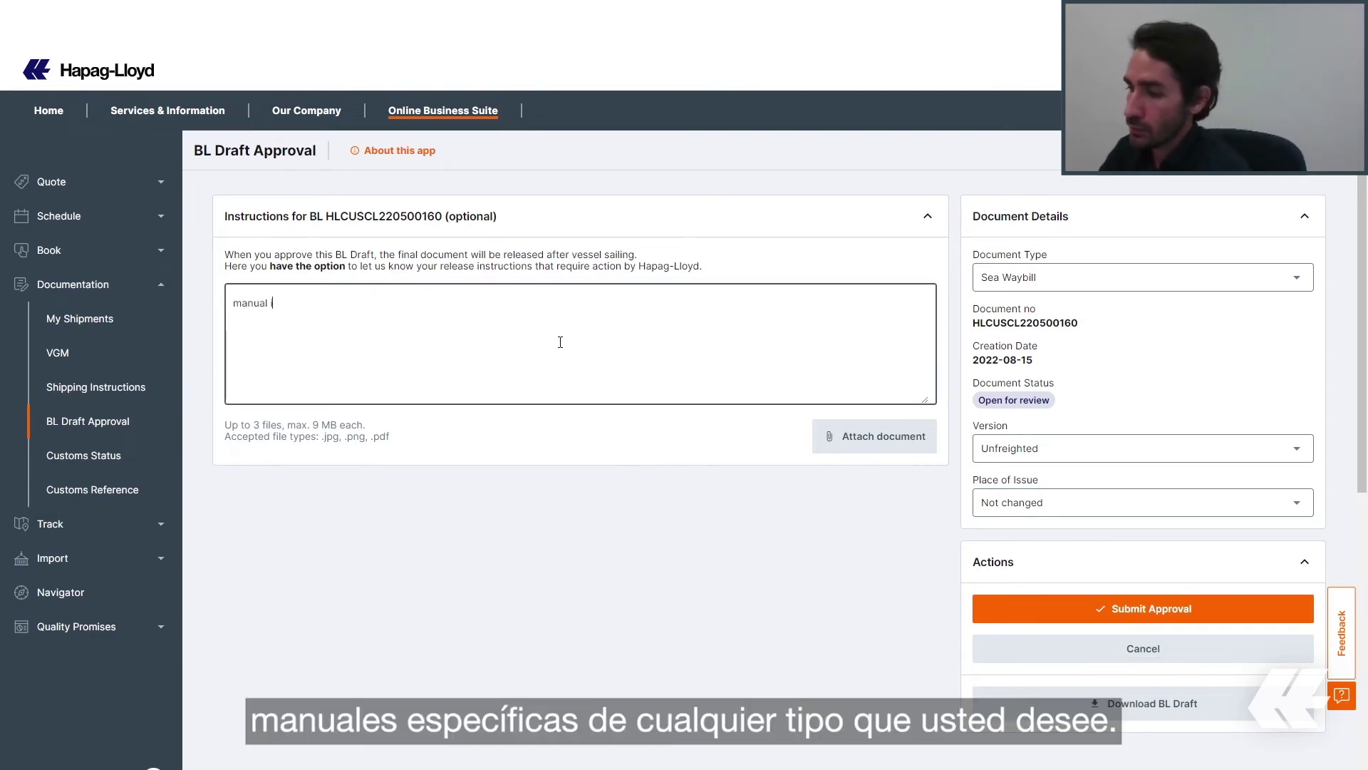
{"action": "type", "text": "nstruction"}
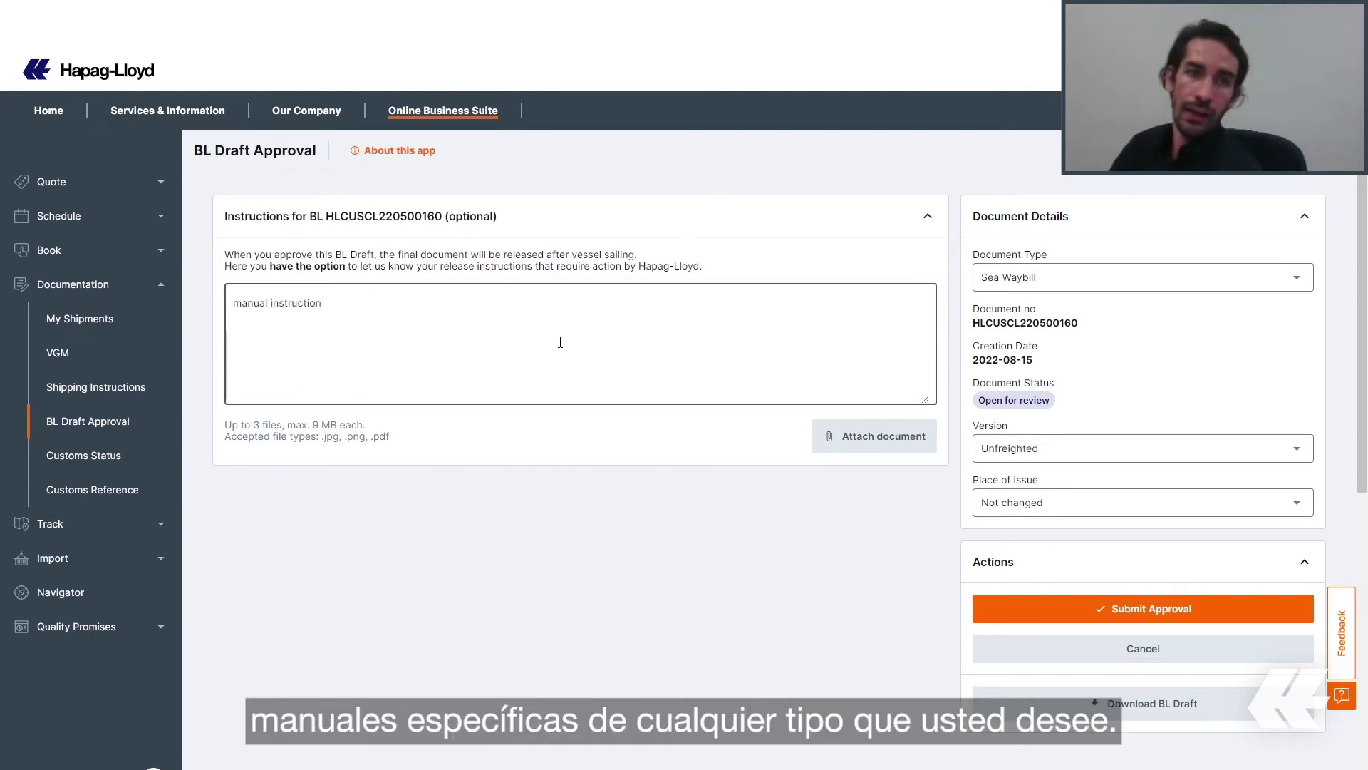
{"action": "type", "text": "s"}
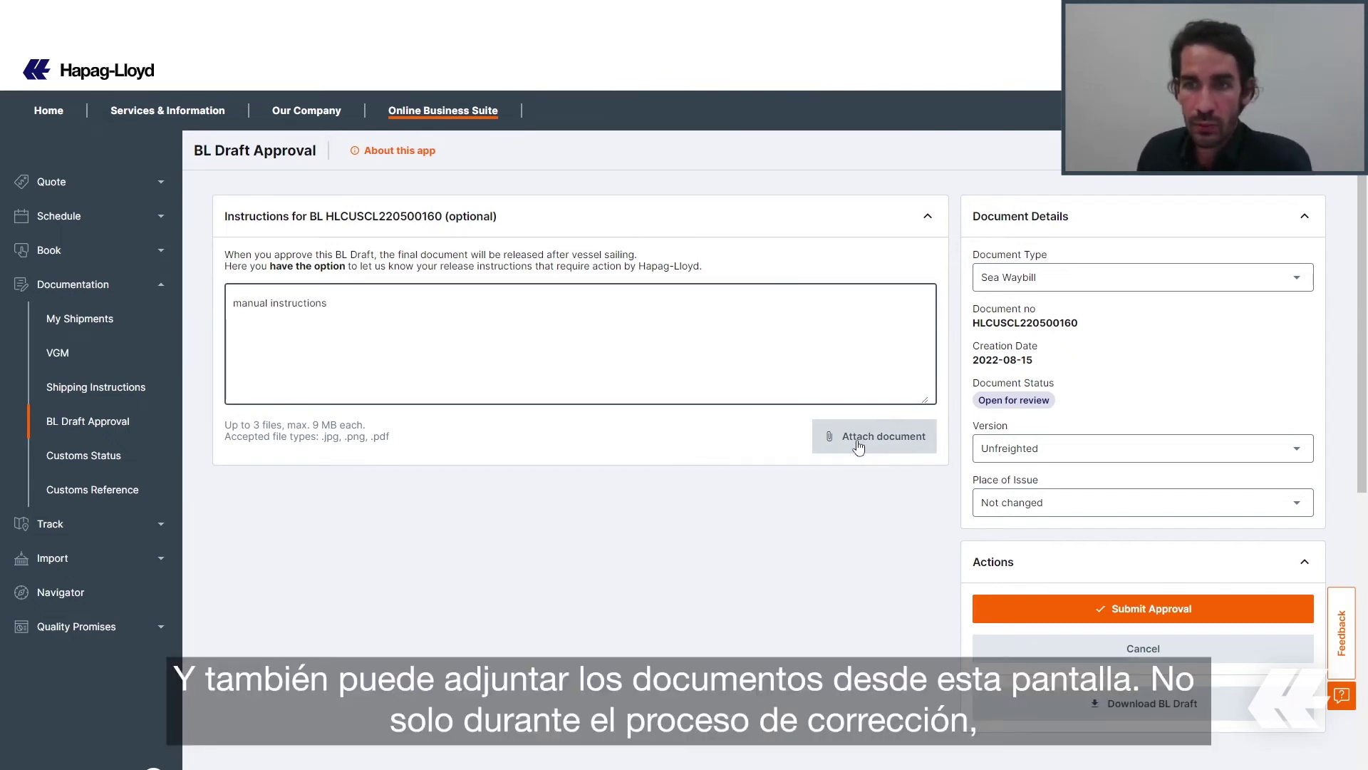
Step: Attach the container seal JPEG to the approval with a short description
{"action": "left_click", "coordinate": [859, 445]}
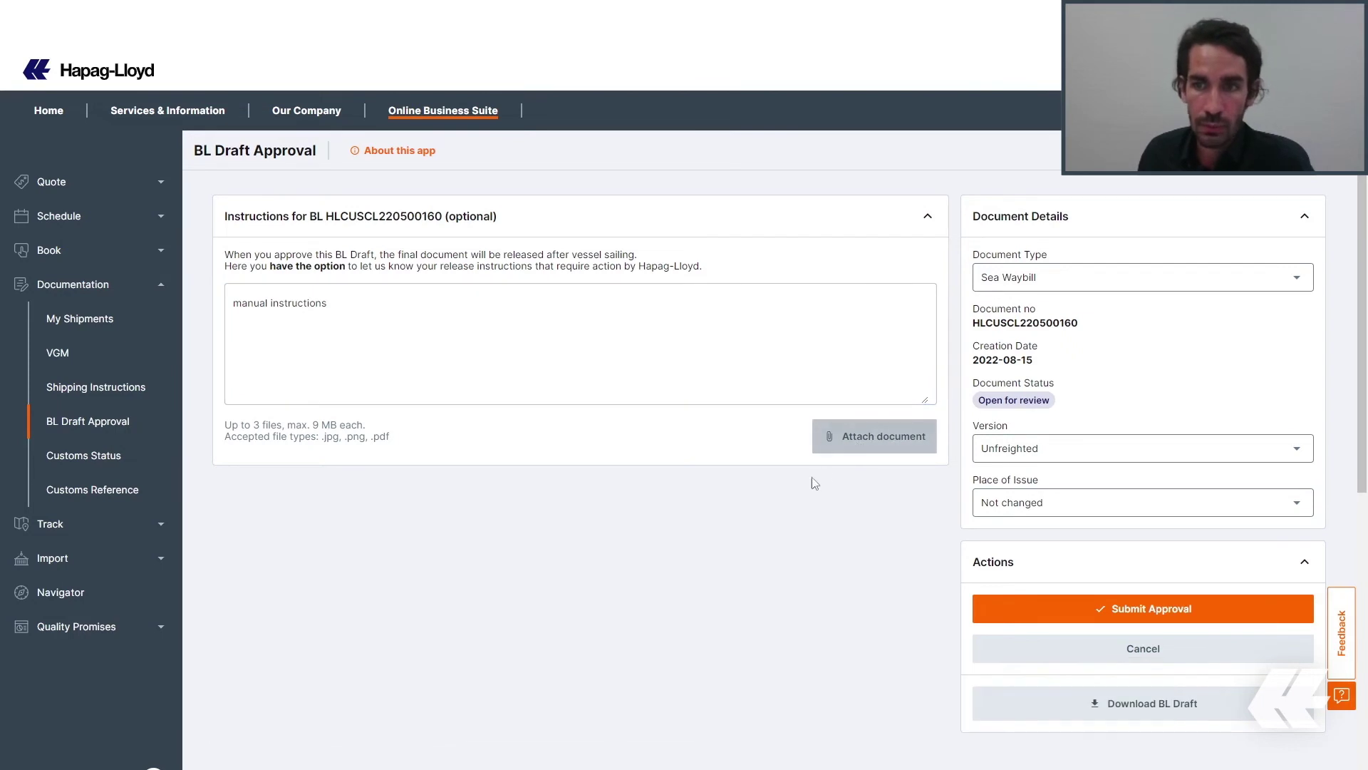
{"action": "double_click", "coordinate": [171, 84]}
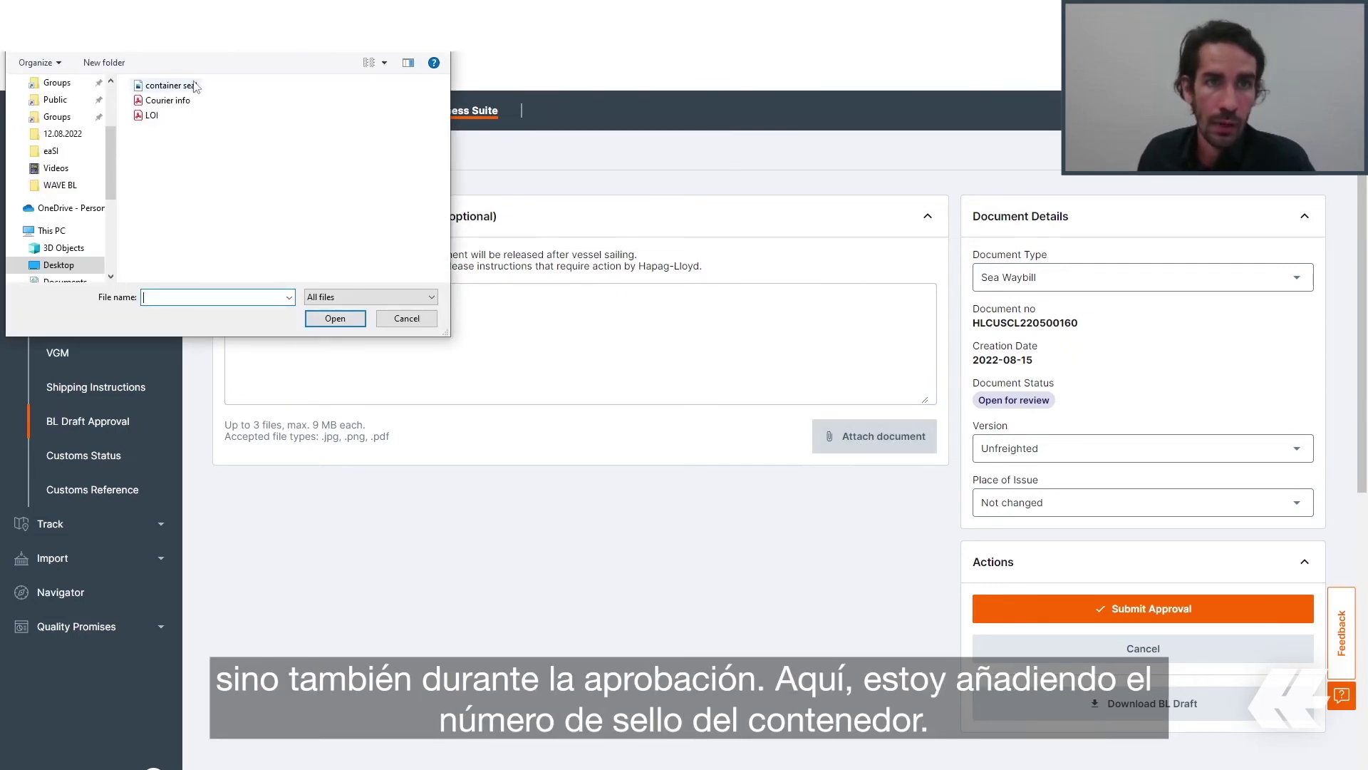
{"action": "left_click", "coordinate": [655, 423]}
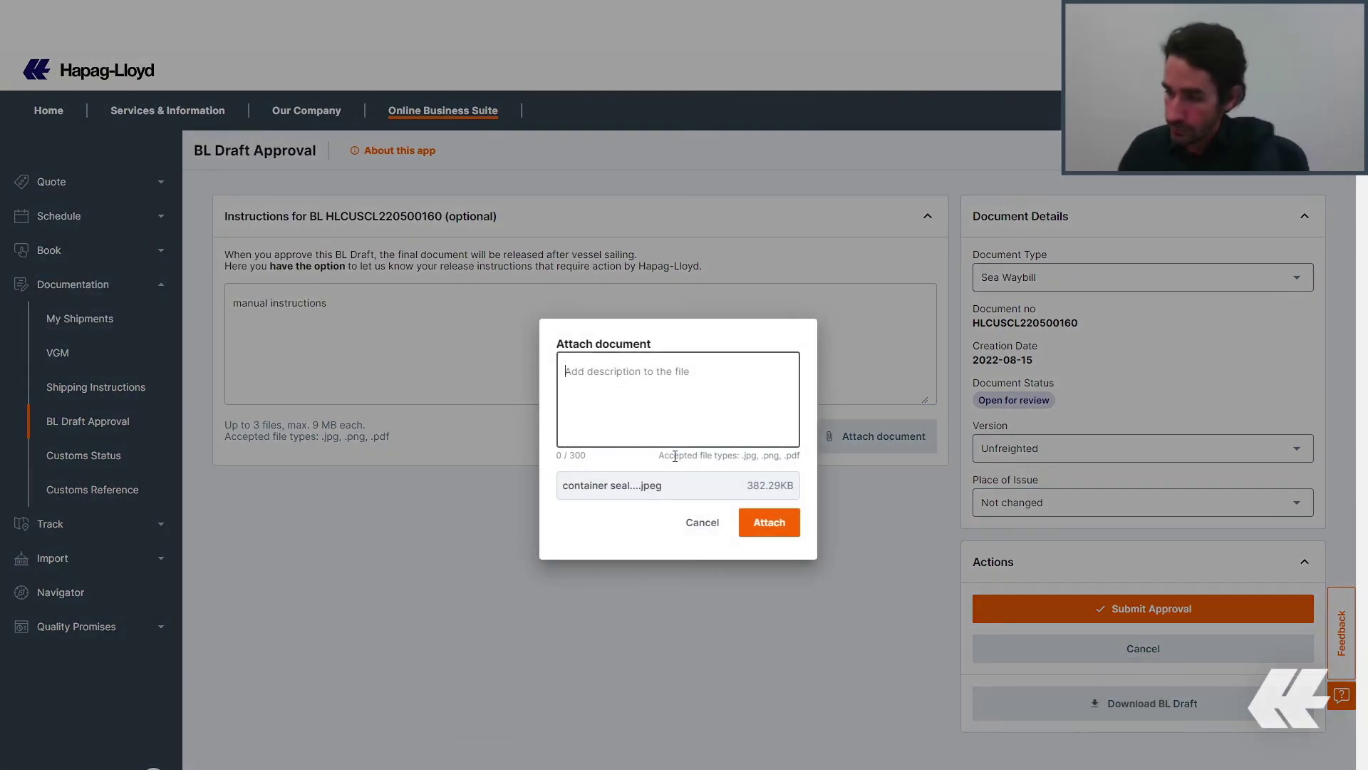
{"action": "type", "text": "cntr seal"}
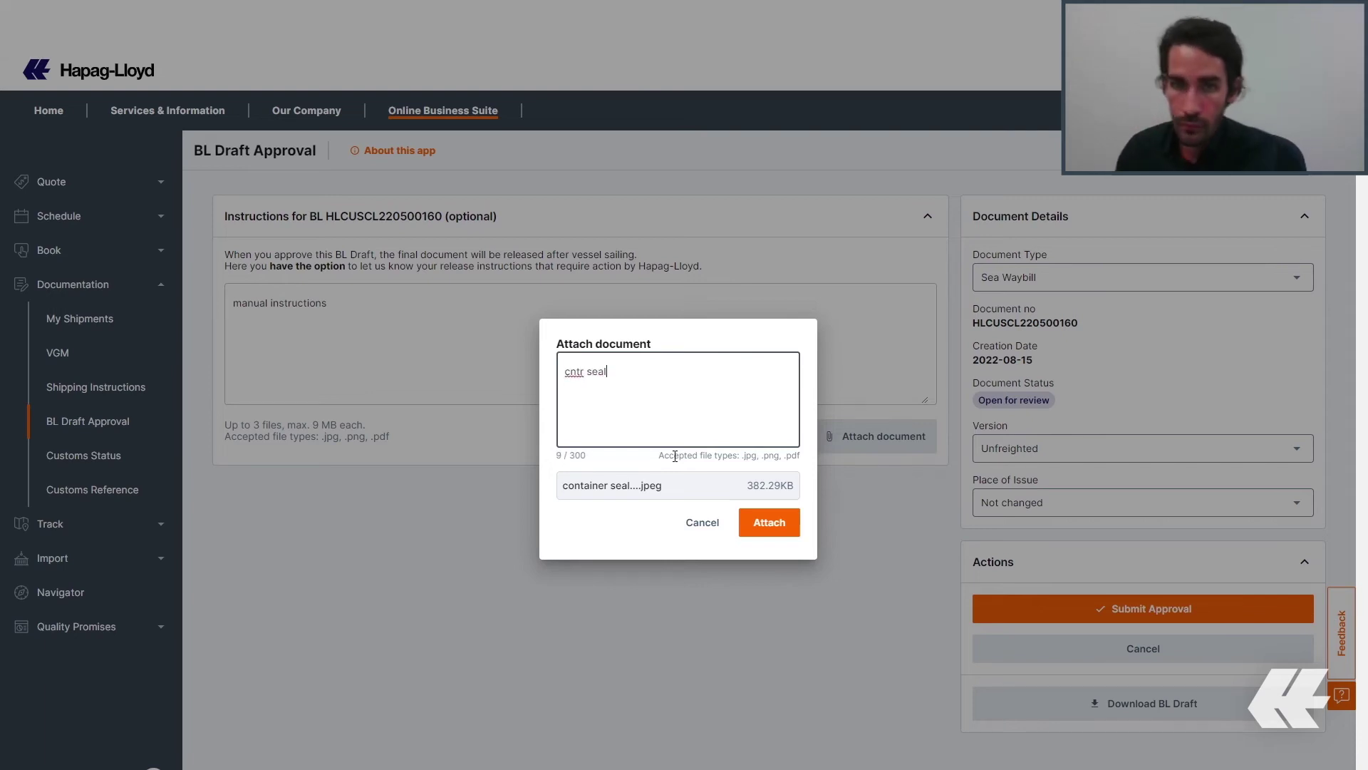
{"action": "left_click", "coordinate": [769, 523]}
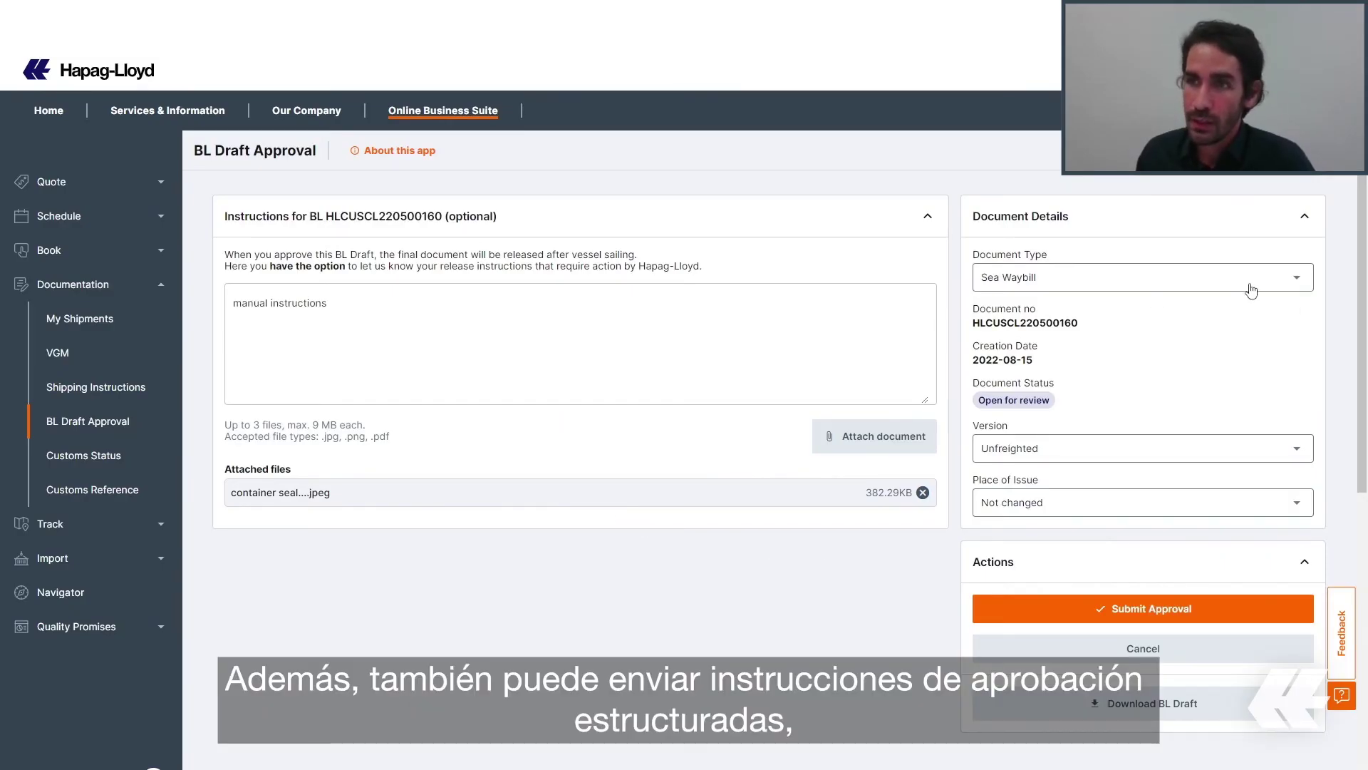
Step: Keep Sea Waybill as document type and Unfreighted as version
{"action": "left_click", "coordinate": [1288, 285]}
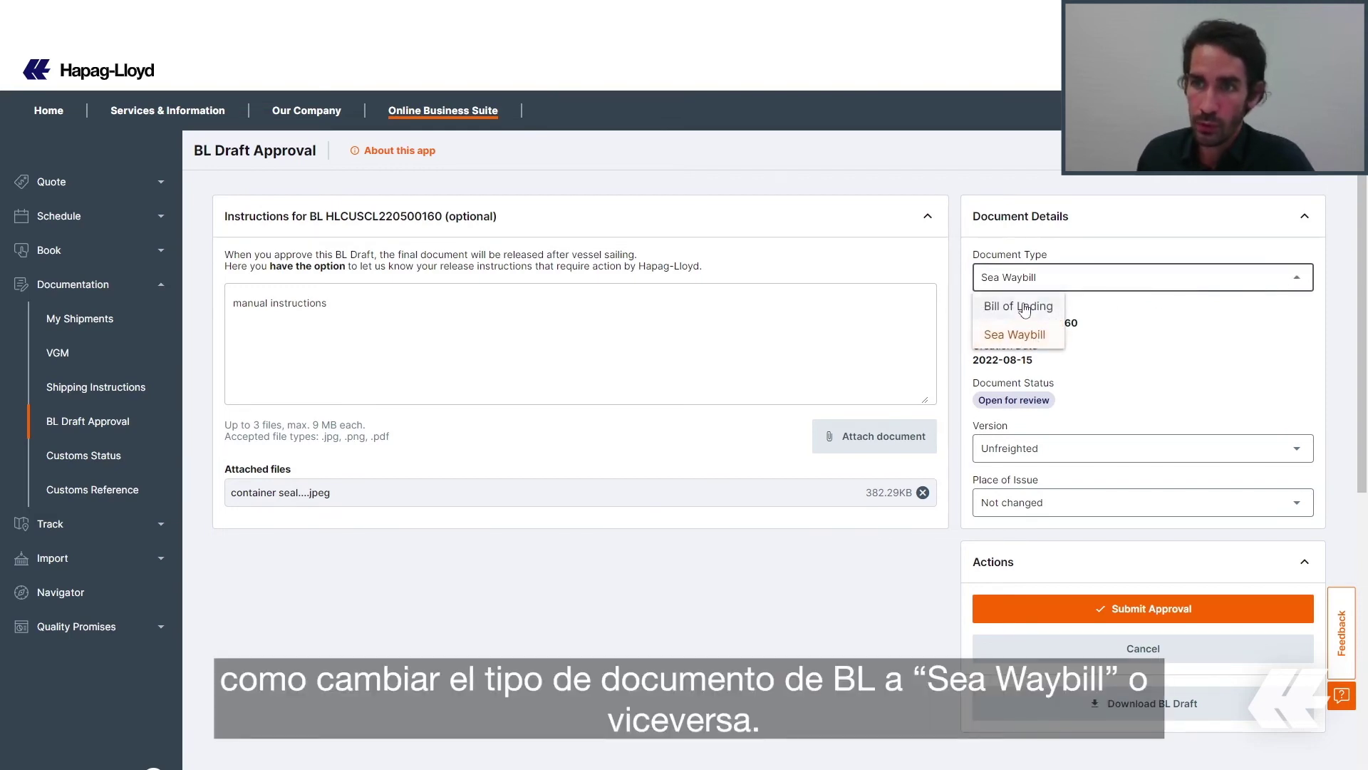
{"action": "left_click", "coordinate": [1223, 384]}
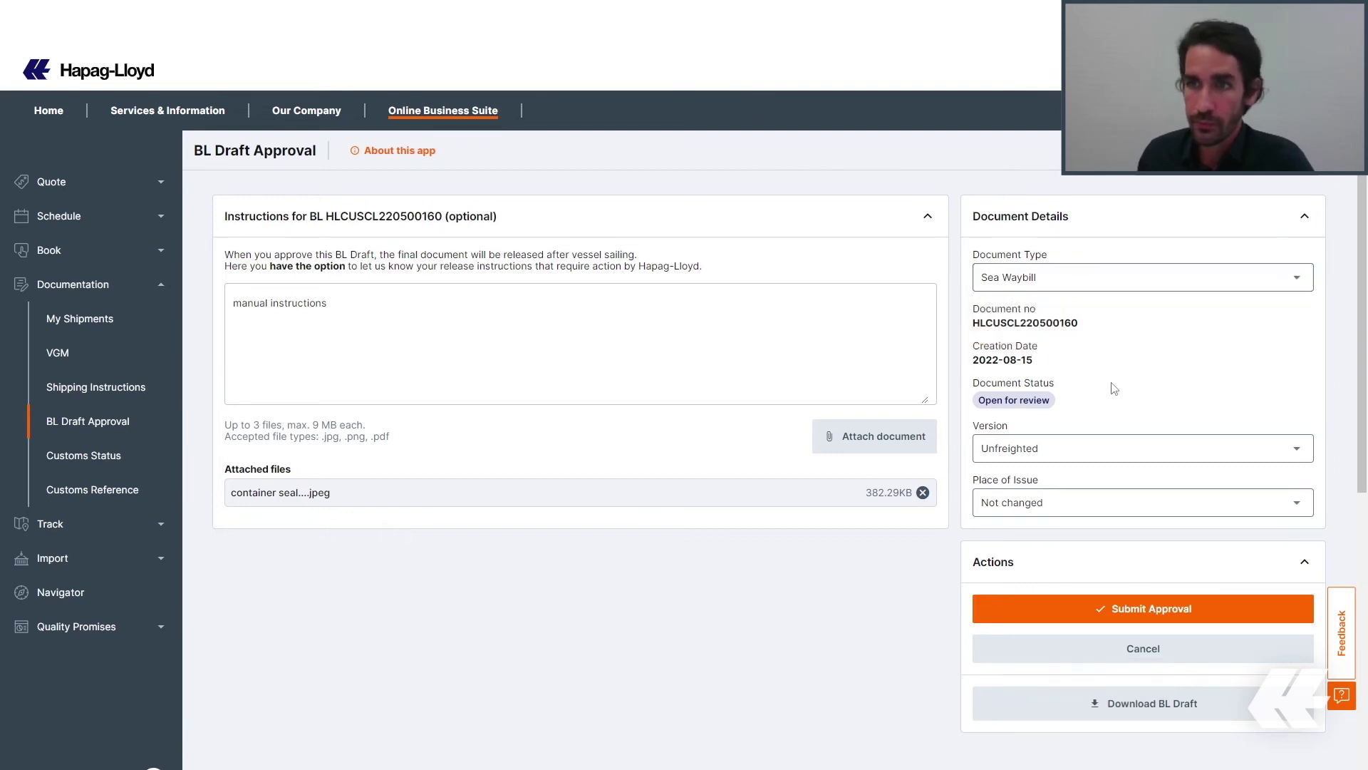
{"action": "left_click", "coordinate": [1007, 449]}
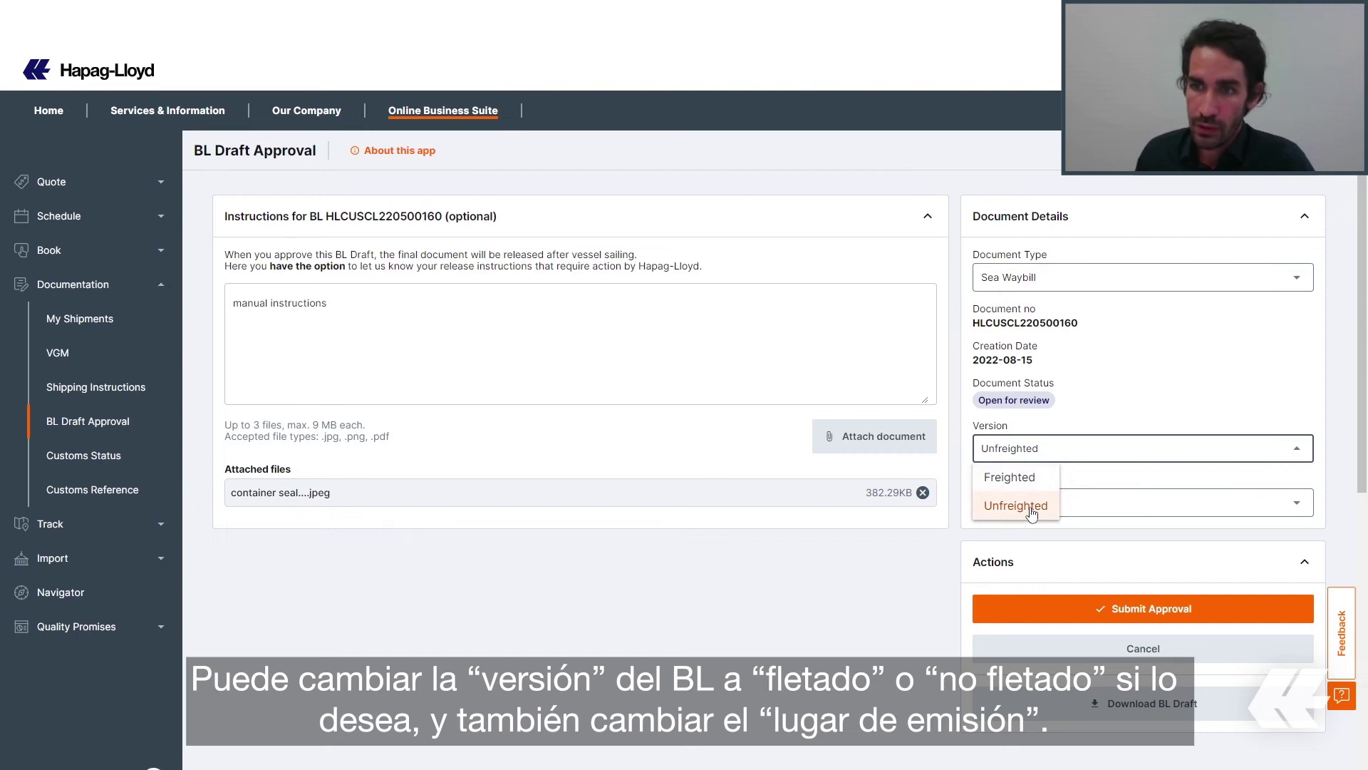
{"action": "left_click", "coordinate": [1001, 535]}
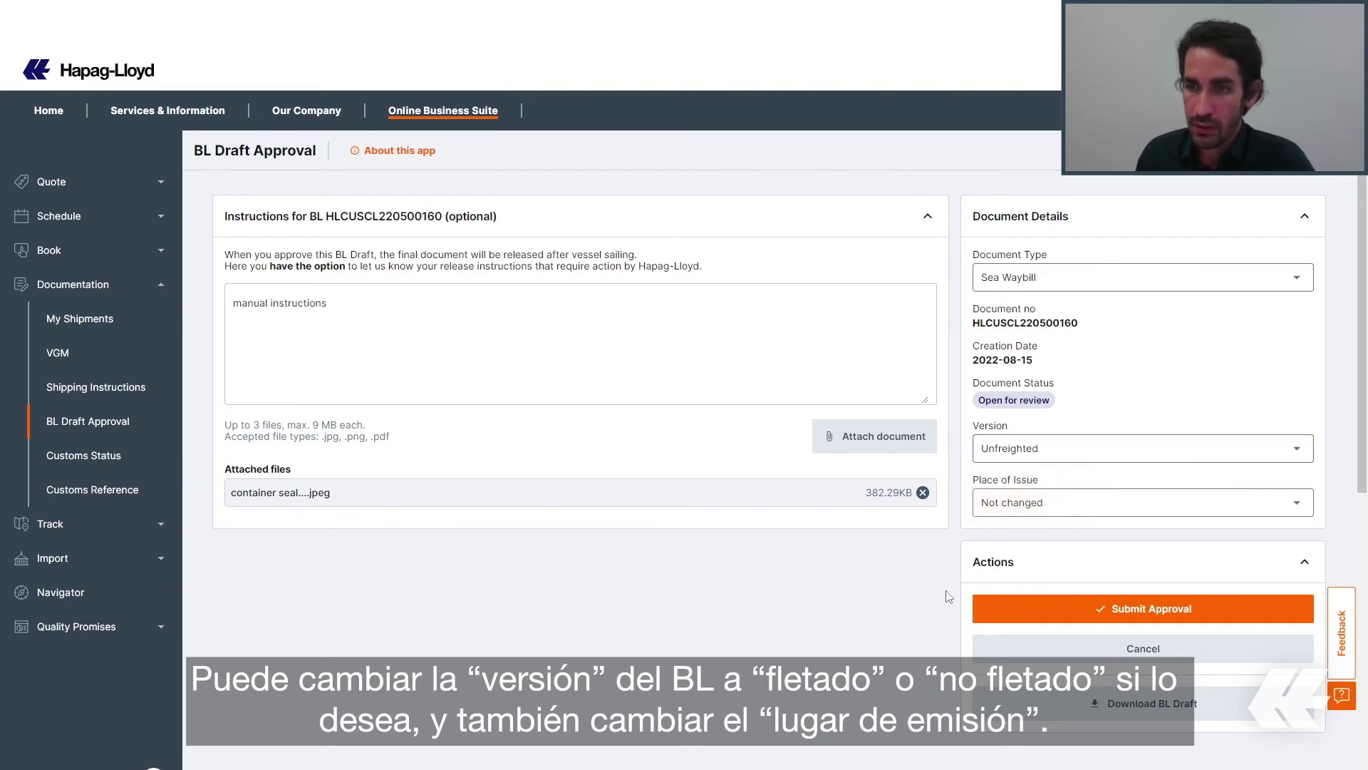
Step: Set Place of Issue to Add your own location with designated location Hamburg
{"action": "left_click", "coordinate": [1223, 510]}
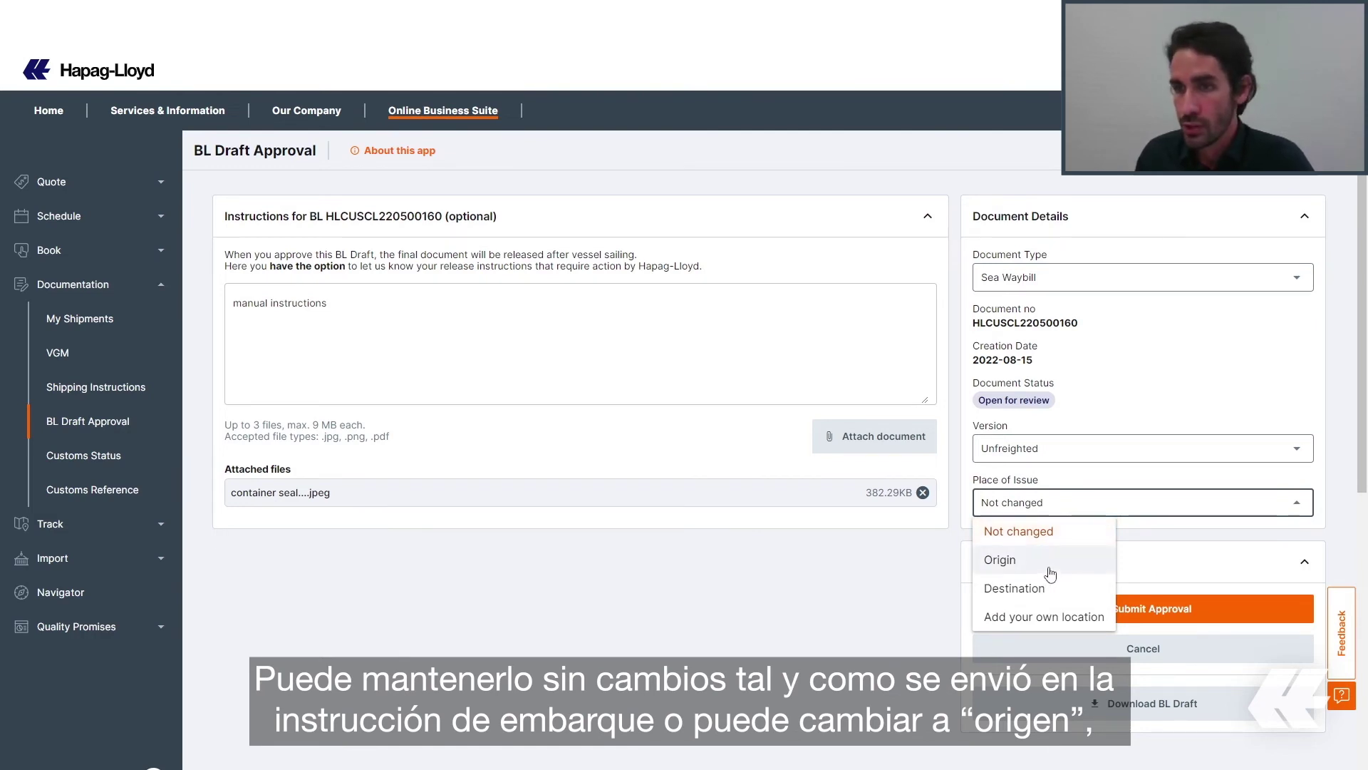
{"action": "left_click", "coordinate": [1058, 618]}
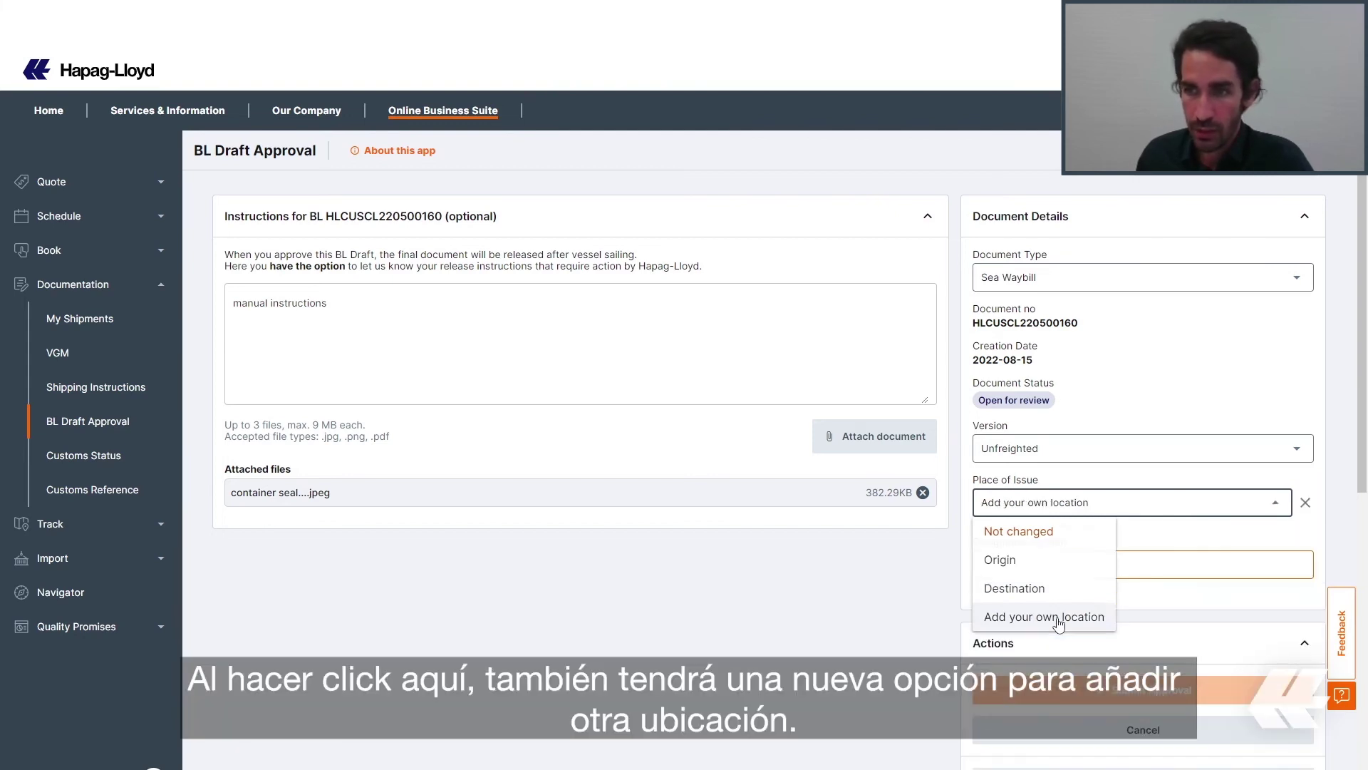
{"action": "left_click", "coordinate": [1073, 564]}
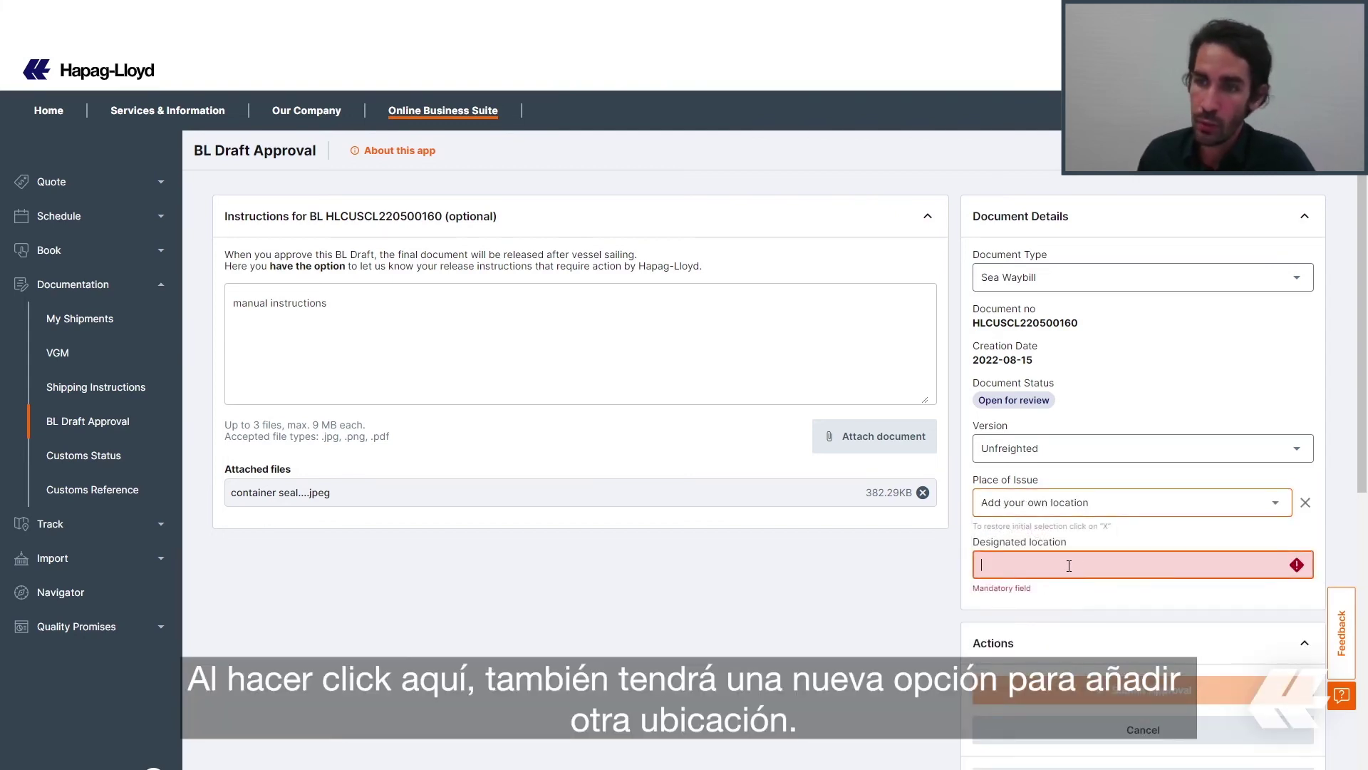
{"action": "type", "text": "Hamburg"}
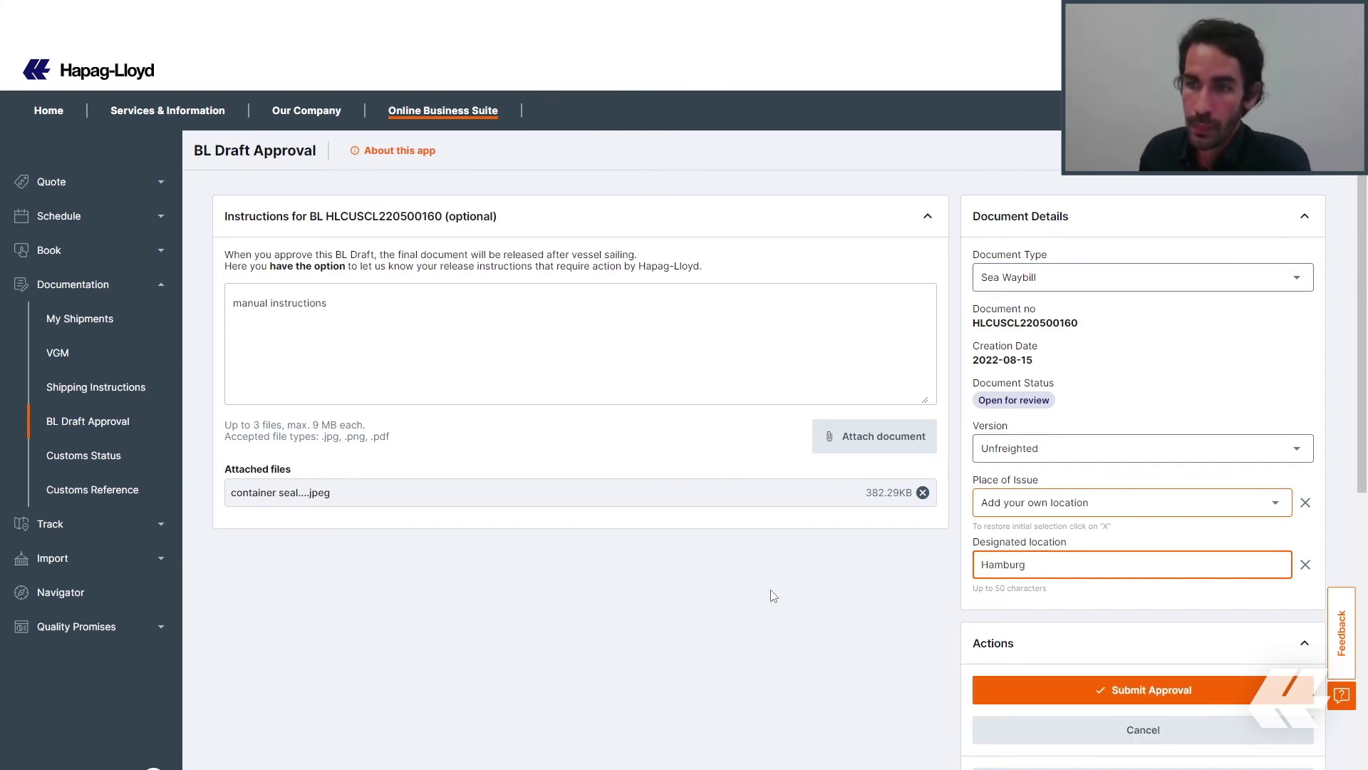
Step: Submit the BL draft approval and confirm it, reaching status Approval sent
{"action": "scroll", "coordinate": [773, 595], "scroll_direction": "down", "scroll_amount": 5}
{"action": "scroll", "coordinate": [784, 597], "scroll_direction": "up", "scroll_amount": 3}
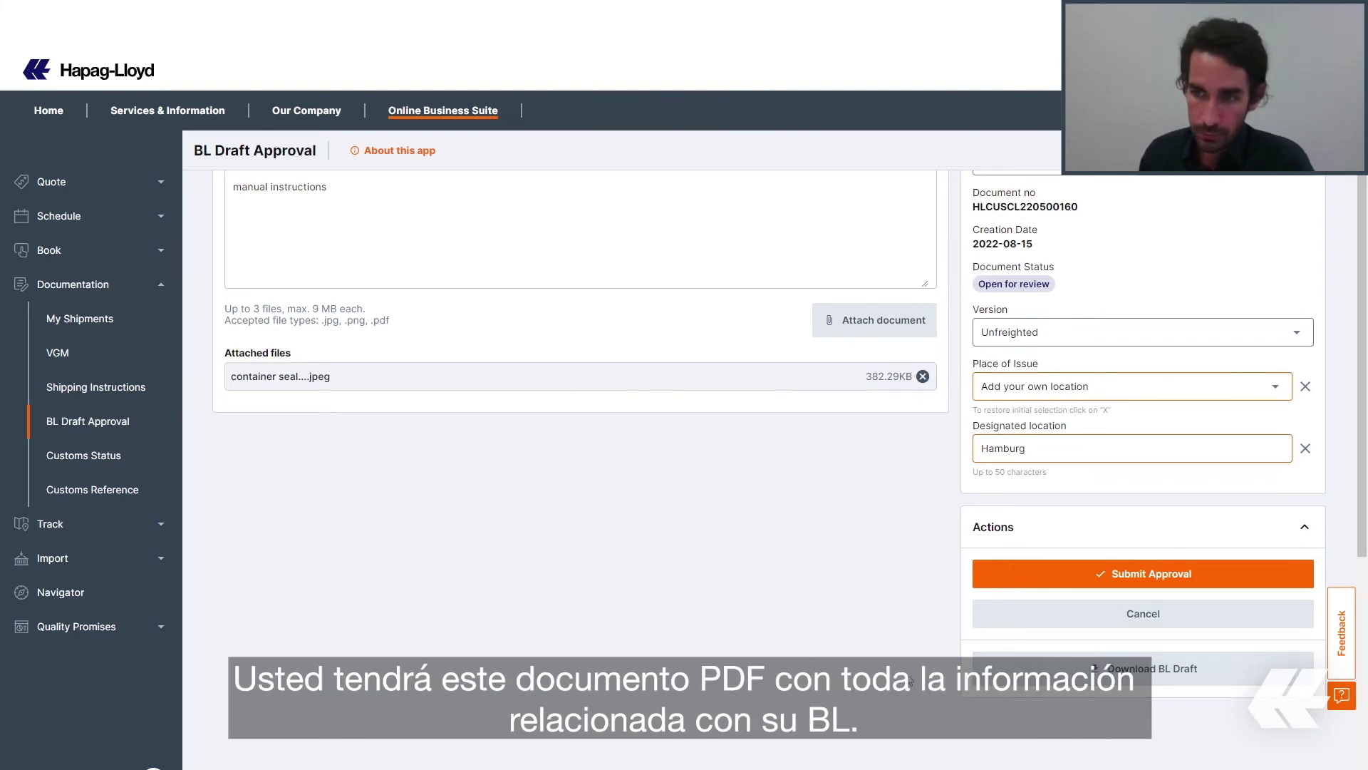
{"action": "left_click", "coordinate": [1082, 580]}
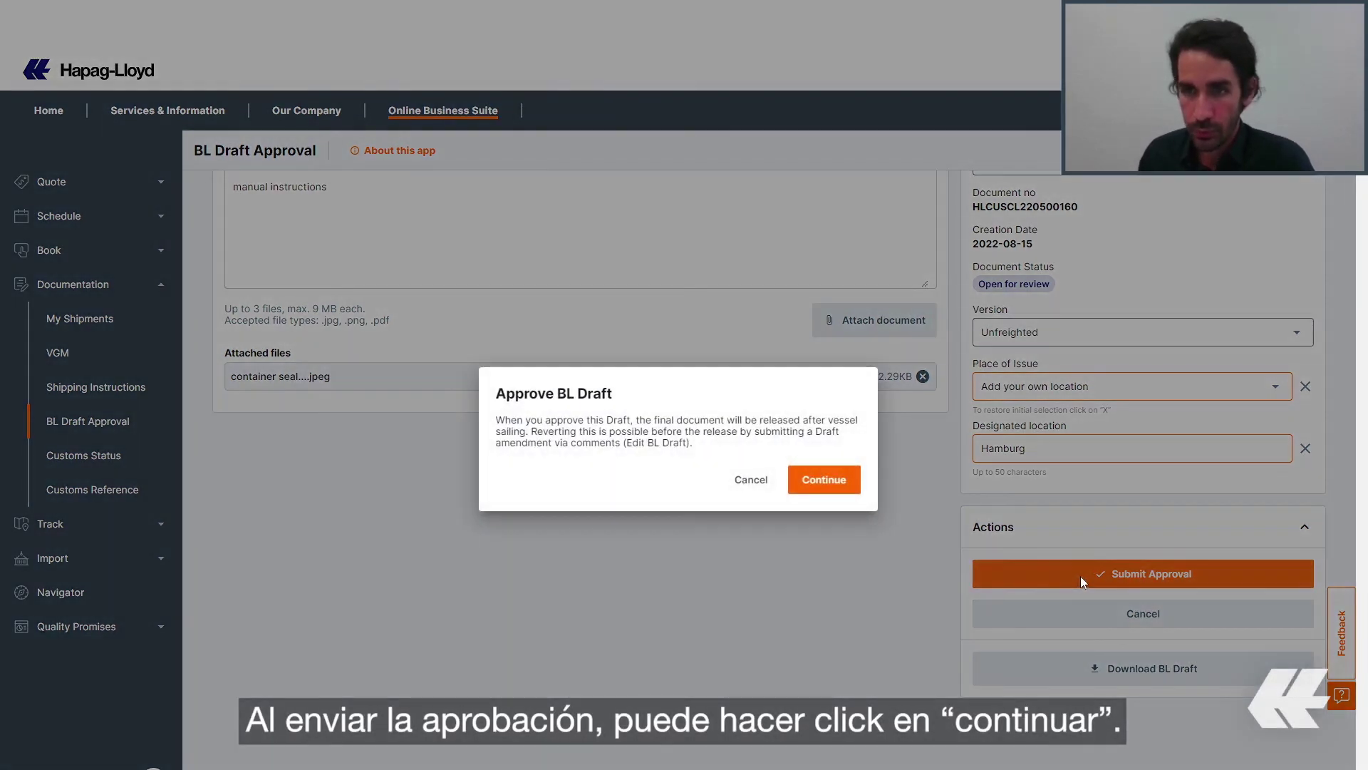
{"action": "left_click", "coordinate": [816, 482]}
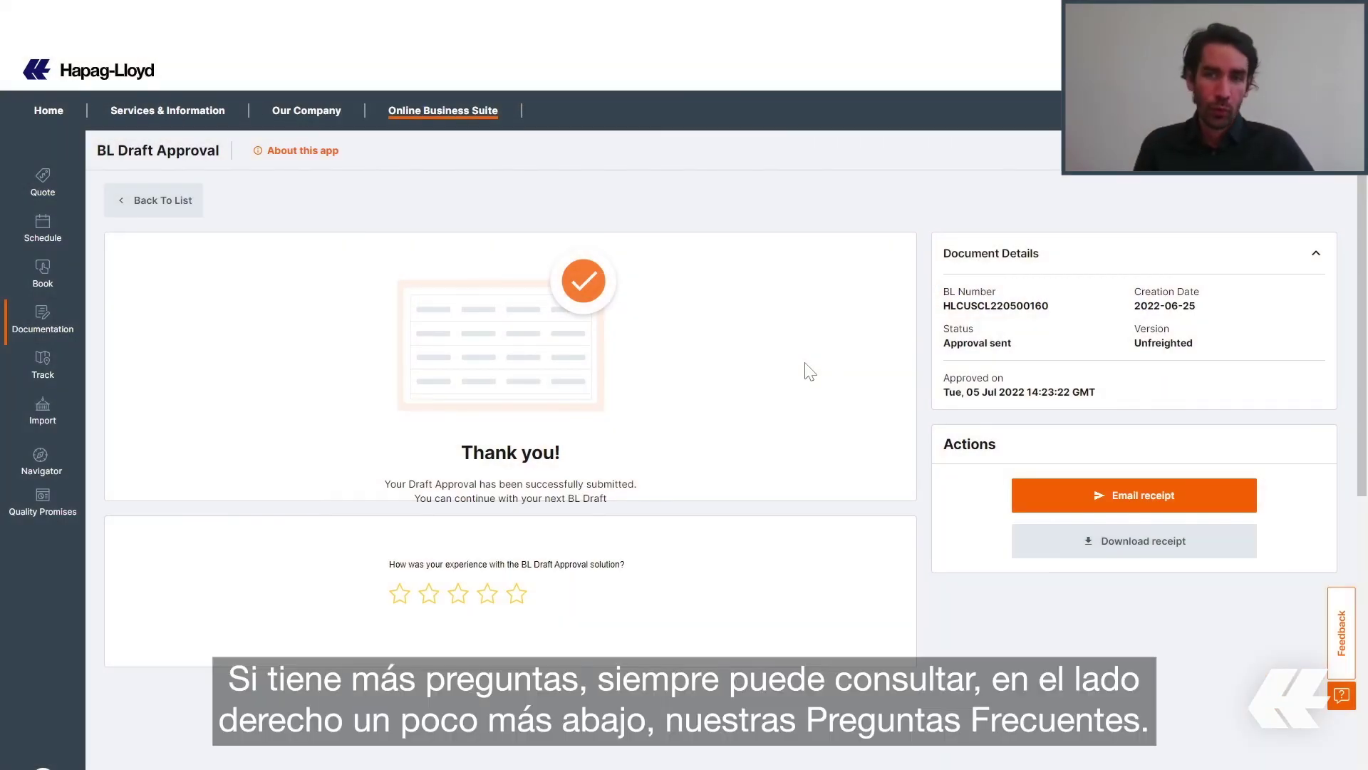
{"action": "left_click", "coordinate": [1340, 695]}
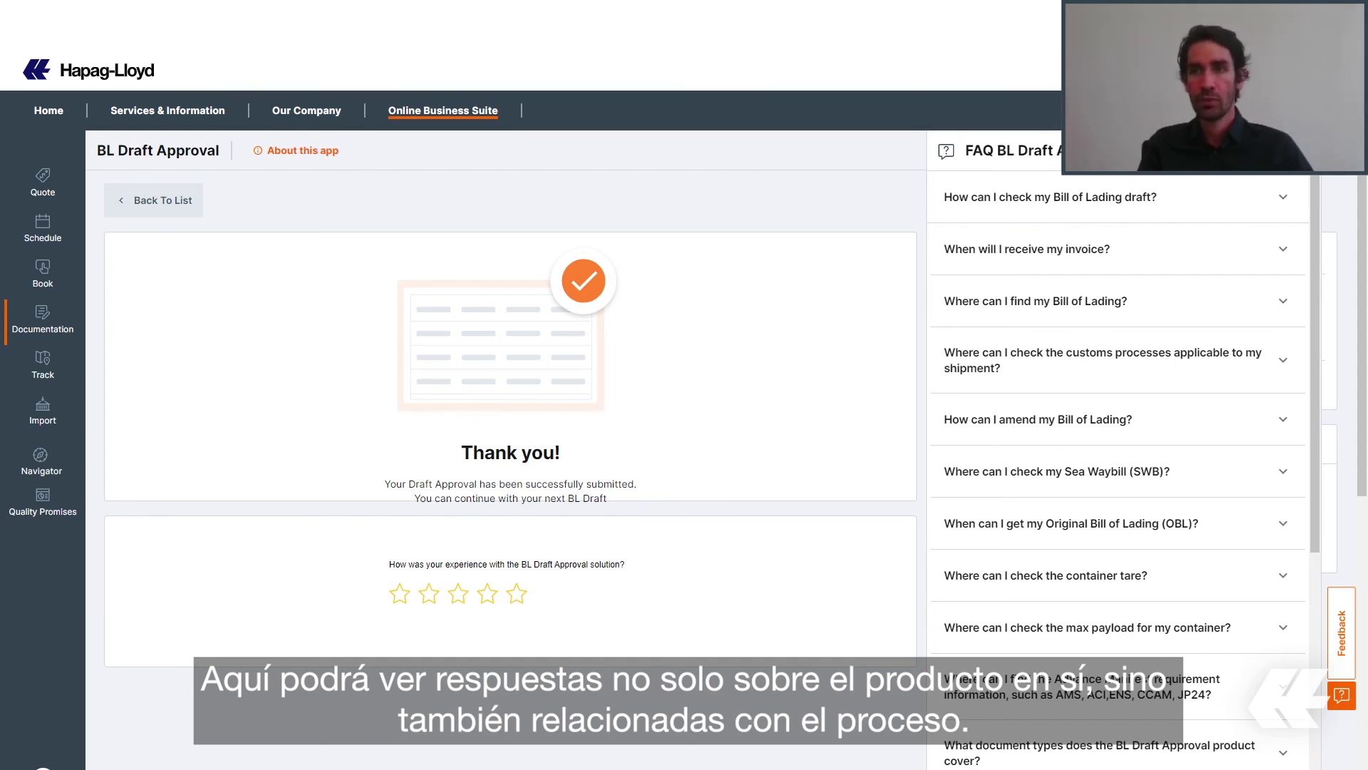
{"action": "left_click", "coordinate": [1318, 151]}
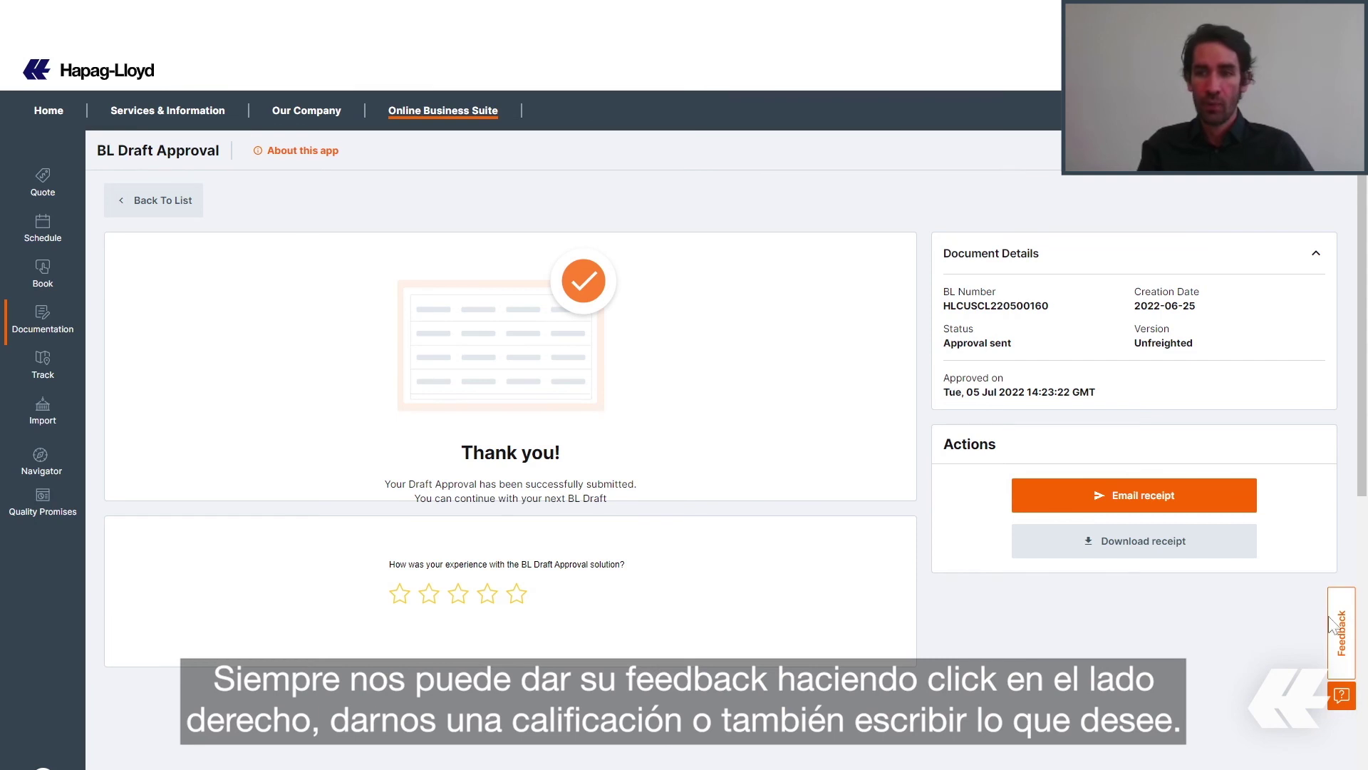
Step: Rate the app five stars in the Feedback form with comment 'BLDA rocks!'
{"action": "left_click", "coordinate": [1344, 634]}
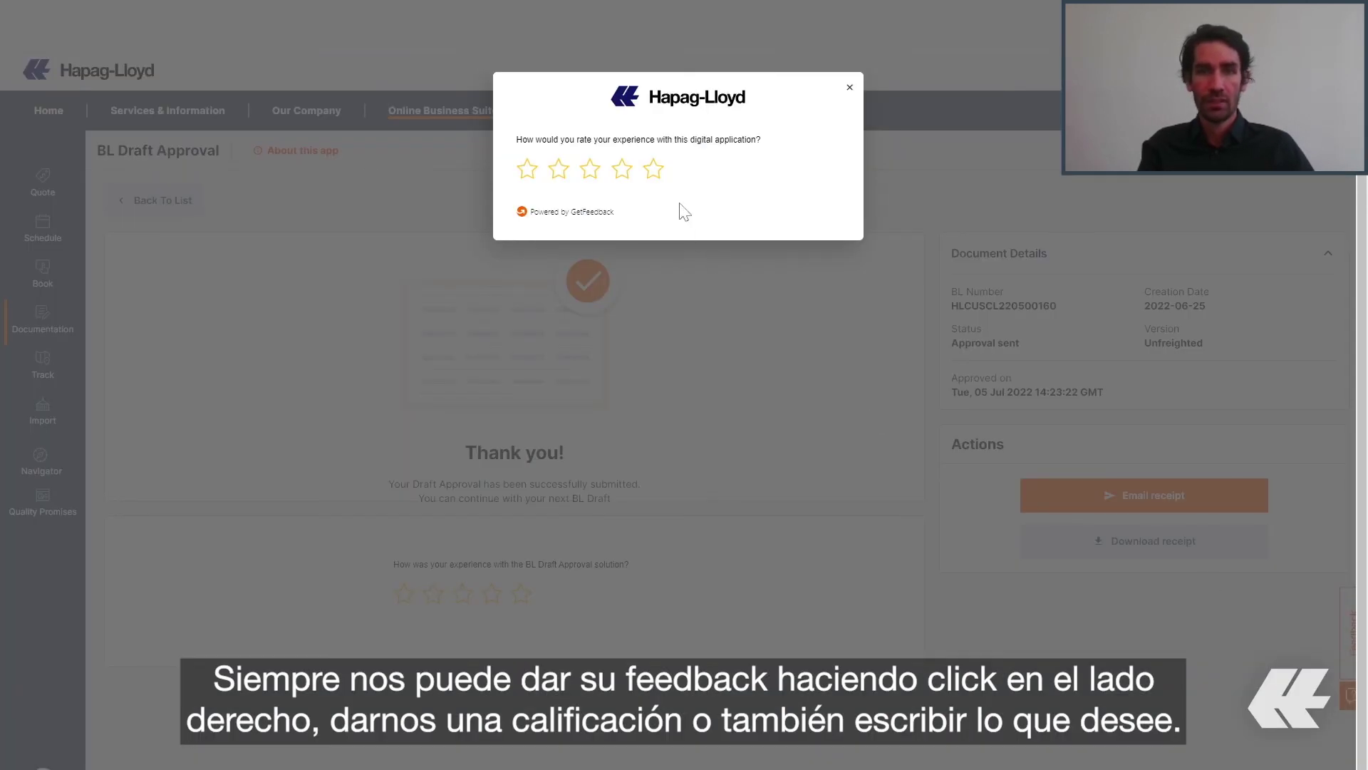
{"action": "left_click", "coordinate": [653, 171]}
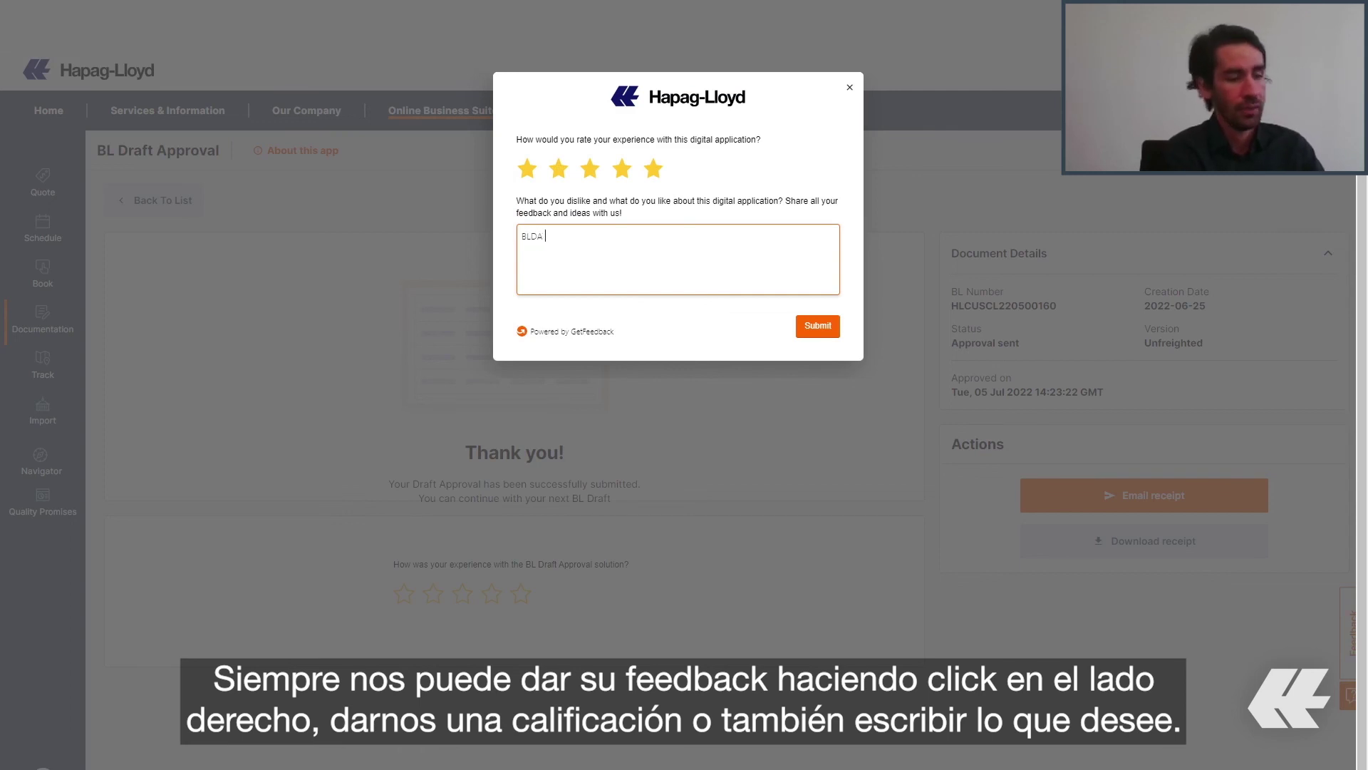
{"action": "type", "text": "!"}
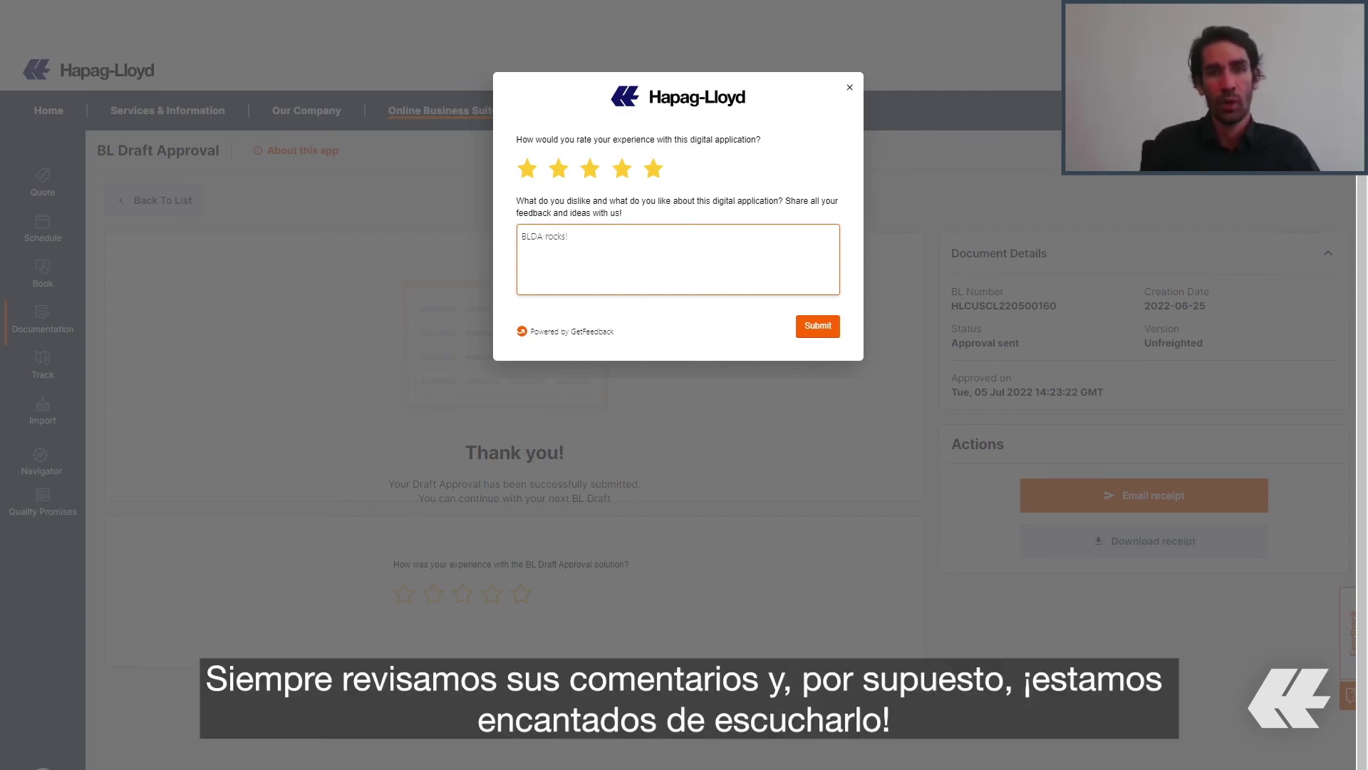